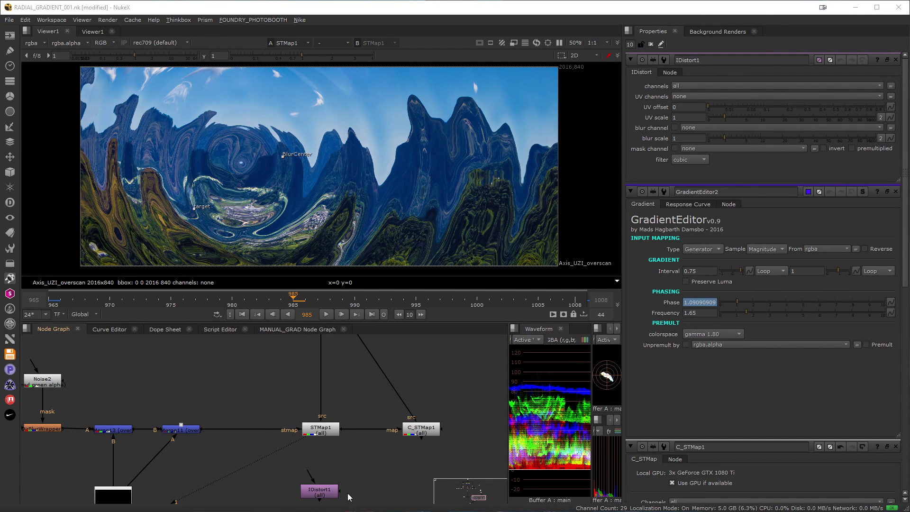
- View the merged ring gradient from Merge11, then the warped mountain result from STMap1
middle_drag(250, 453, 298, 414)
click(240, 392)
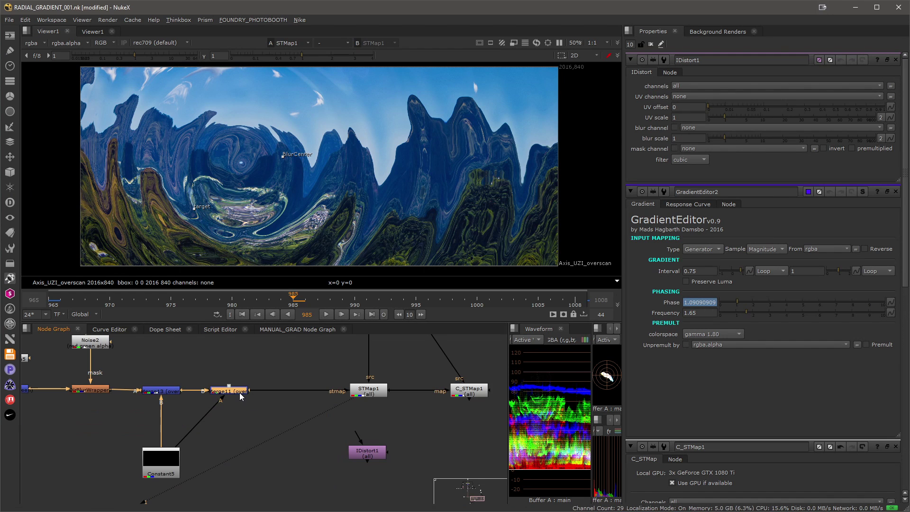
key(1)
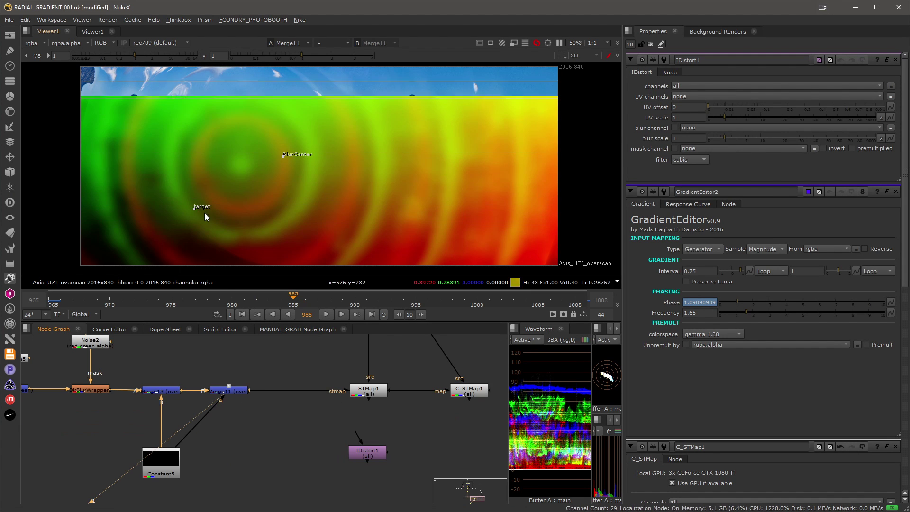
middle_drag(324, 413, 255, 445)
click(327, 398)
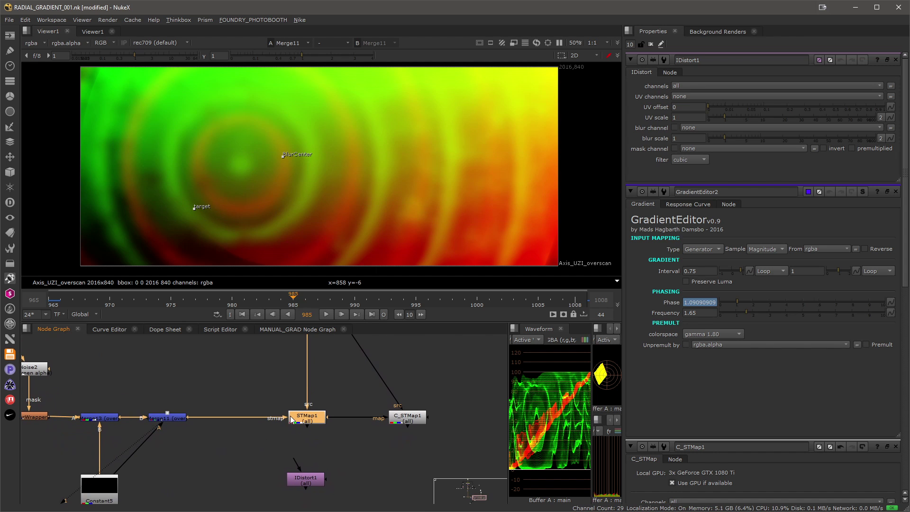
key(1)
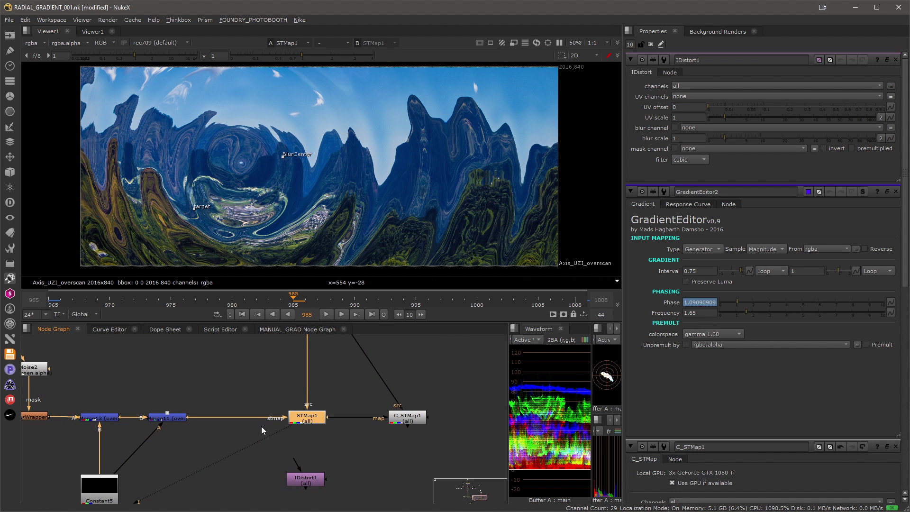
- Select IDistort1 and STMap1, then open C_STMap1's properties (rgb map, cubic filter)
middle_drag(261, 425, 246, 405)
click(291, 459)
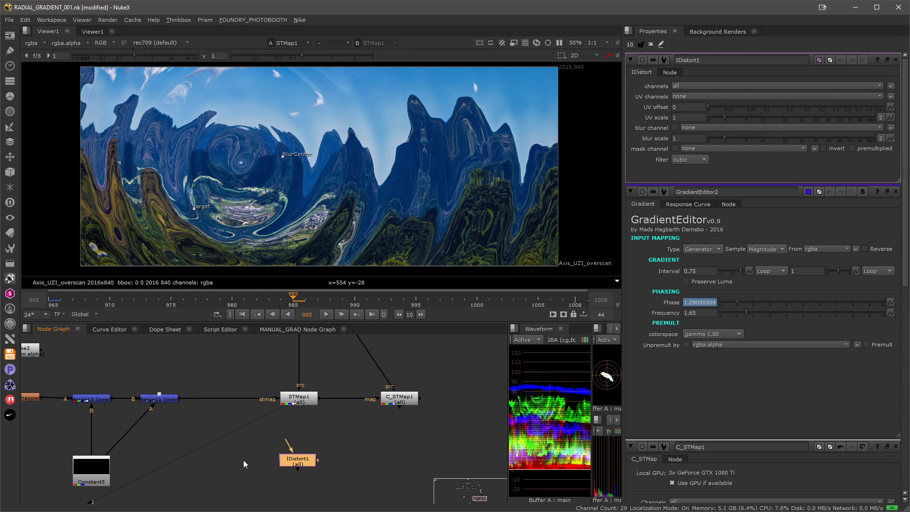
click(293, 404)
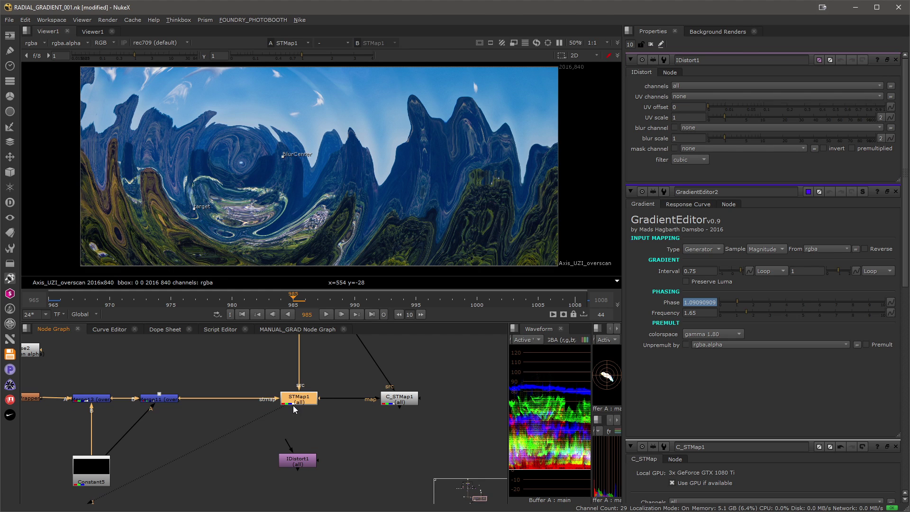
click(299, 463)
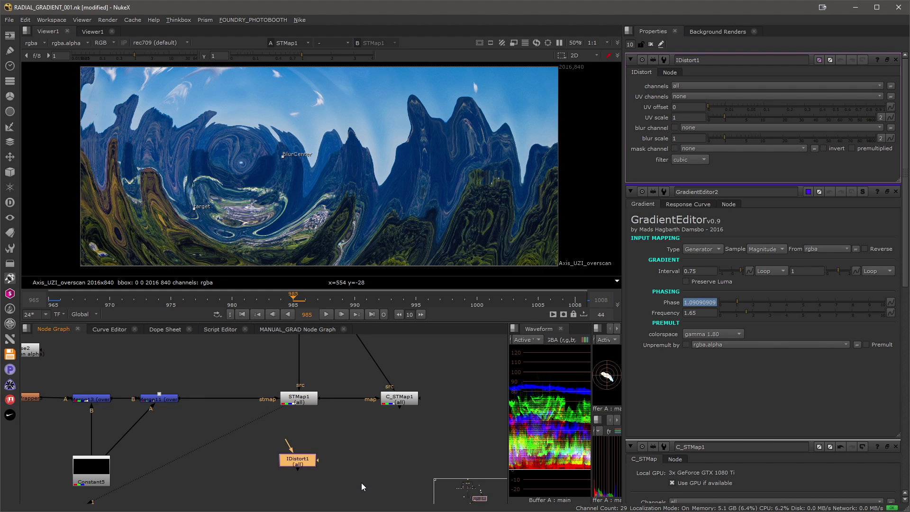
middle_drag(301, 388, 298, 436)
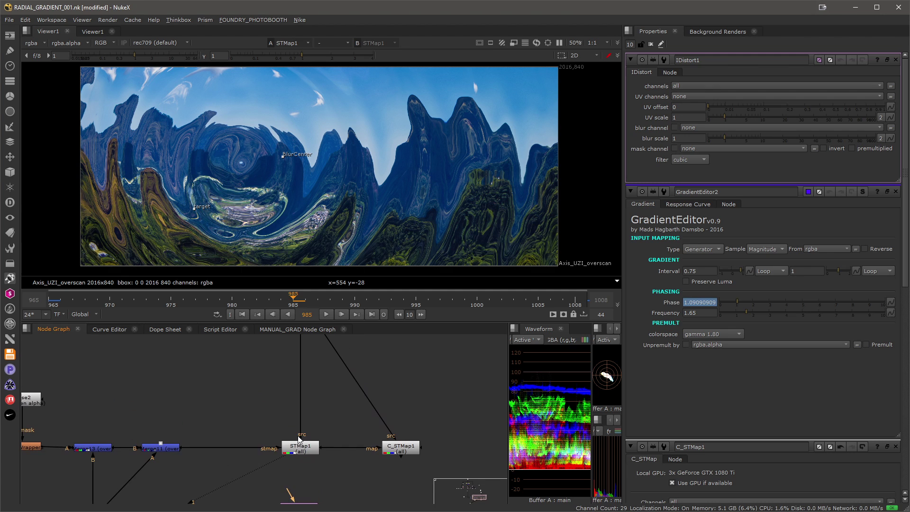
click(304, 450)
double_click(405, 450)
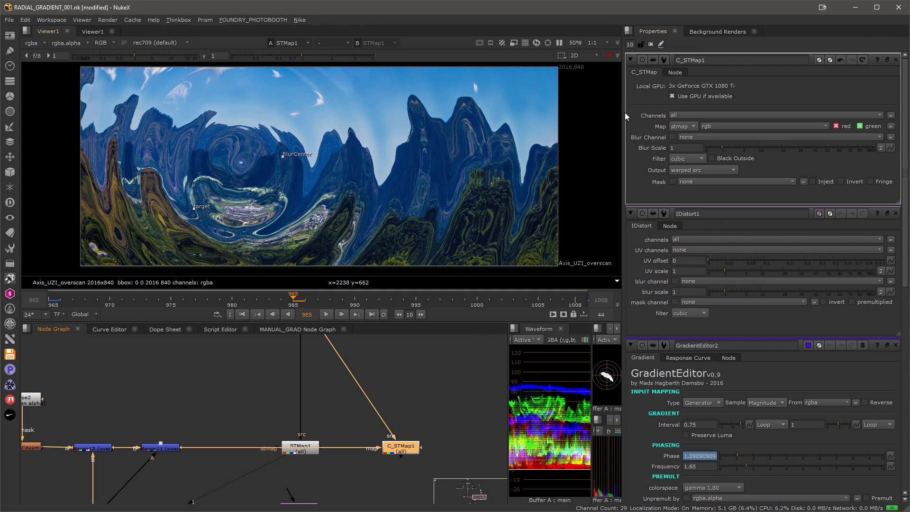
middle_drag(368, 416, 335, 416)
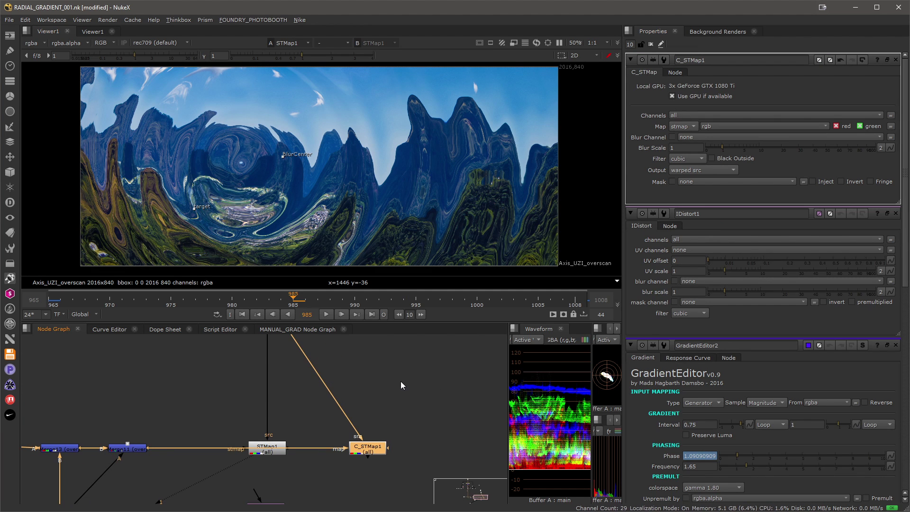
middle_drag(403, 385, 413, 380)
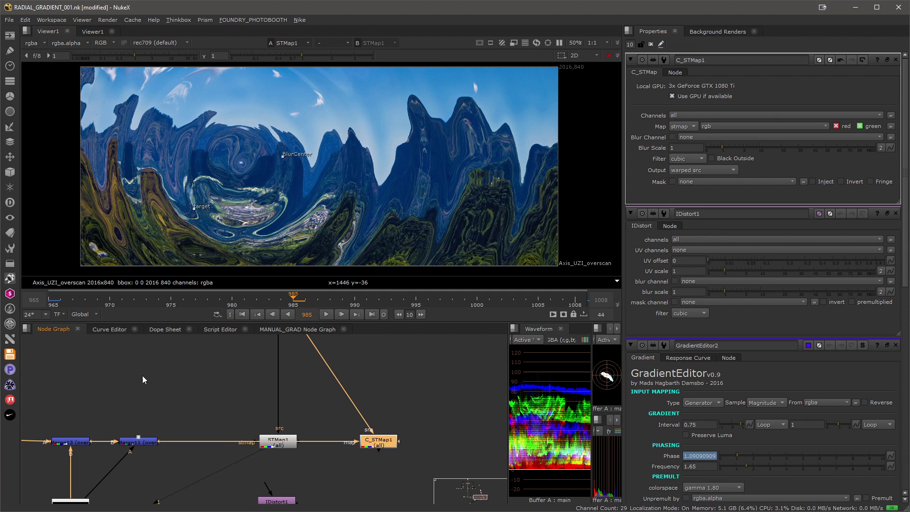
- Move to the manual gradient chain and view Ramp2's black-to-white ramp with its properties open
middle_drag(143, 379, 197, 388)
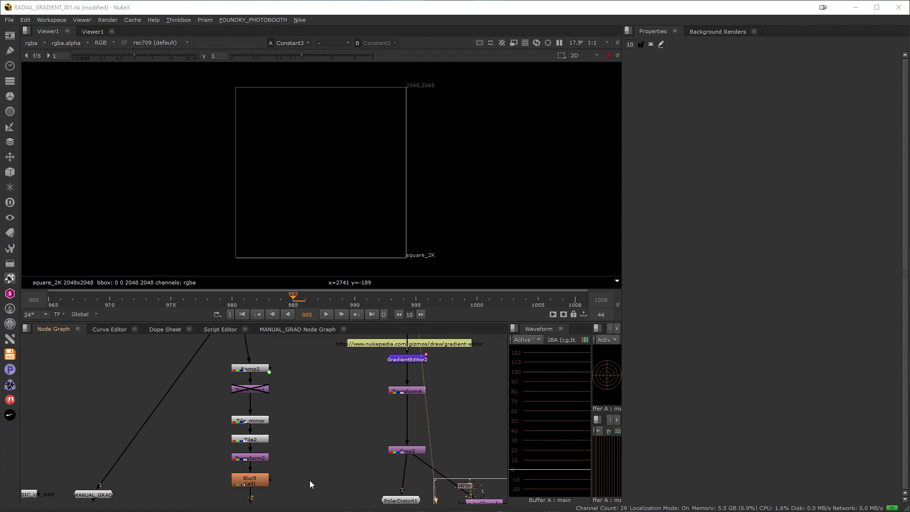
mouse_move(309, 479)
middle_down()
mouse_move(306, 437)
mouse_move(313, 479)
middle_up()
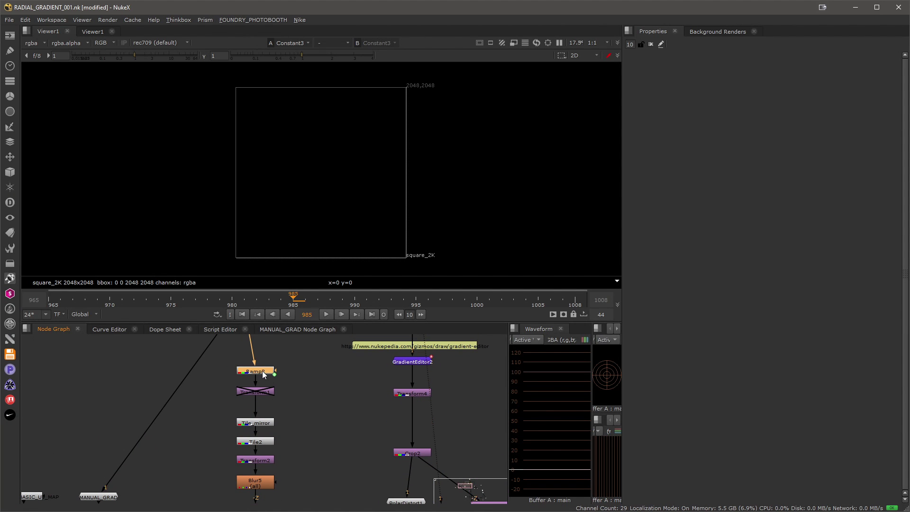
key(1)
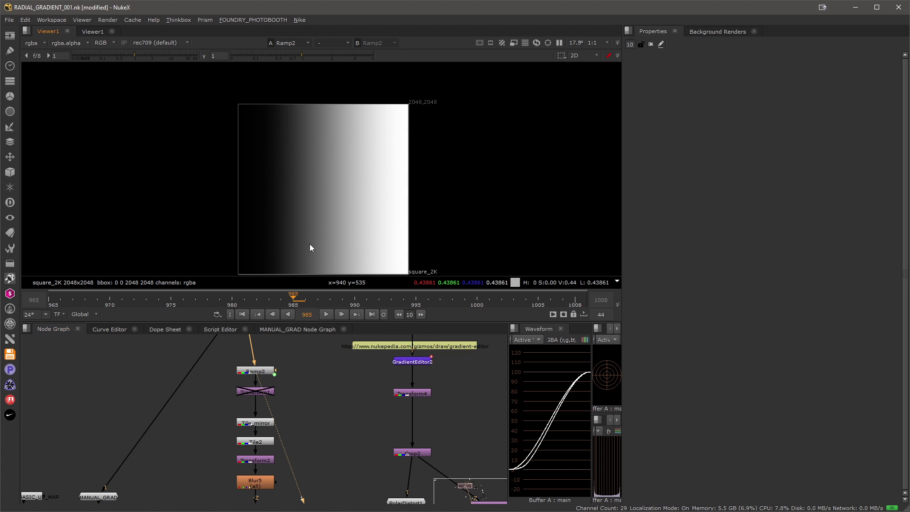
double_click(258, 369)
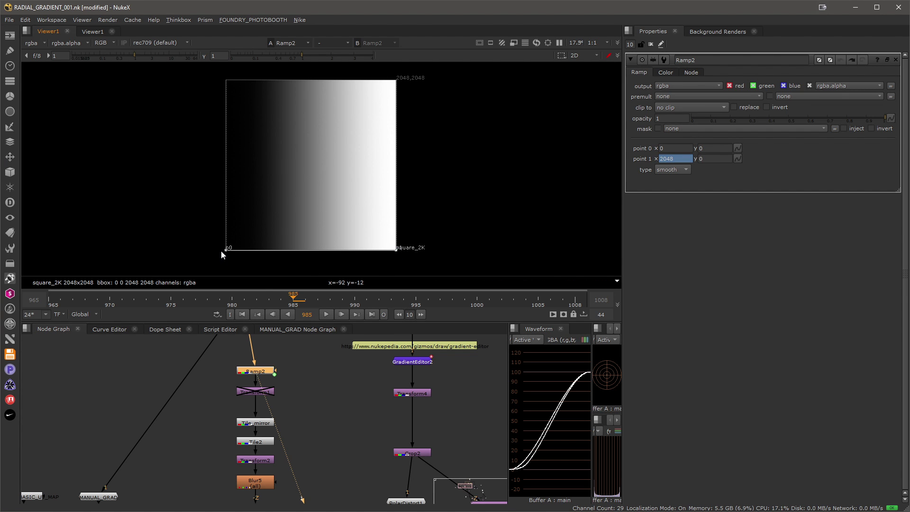
- Undo a trial move of the ramp start point and view Tile_mirror's mirrored gradient
drag(221, 251, 314, 251)
key(ctrl+z)
middle_drag(332, 428, 304, 439)
click(260, 407)
key(1)
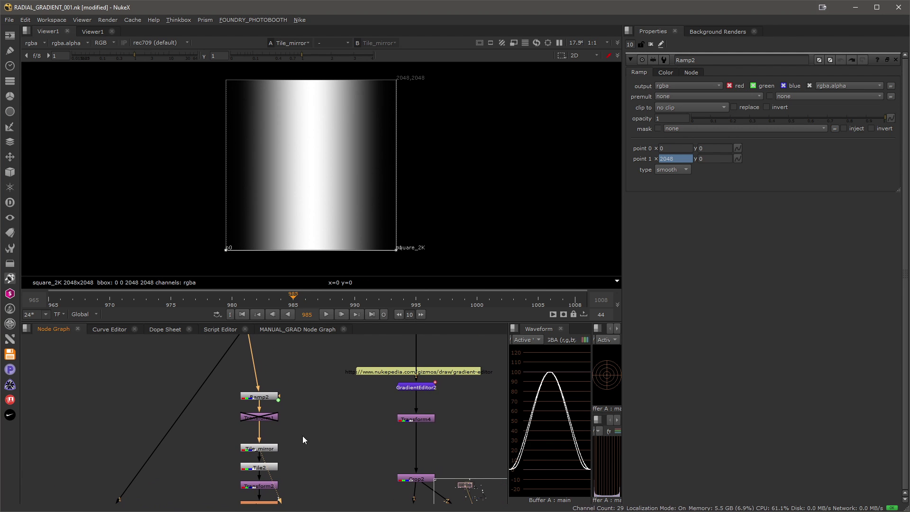
- Open Tile_mirror's properties and undo a trial move of the ramp start point
double_click(255, 450)
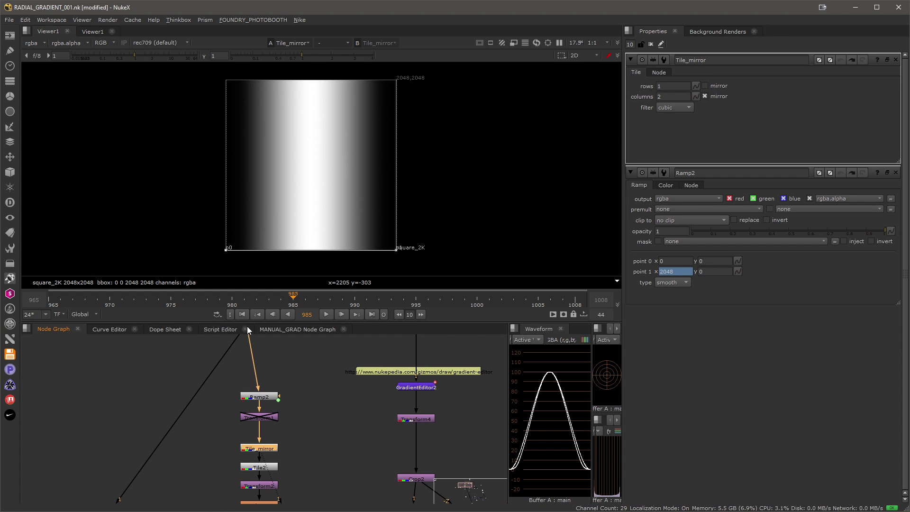
click(225, 250)
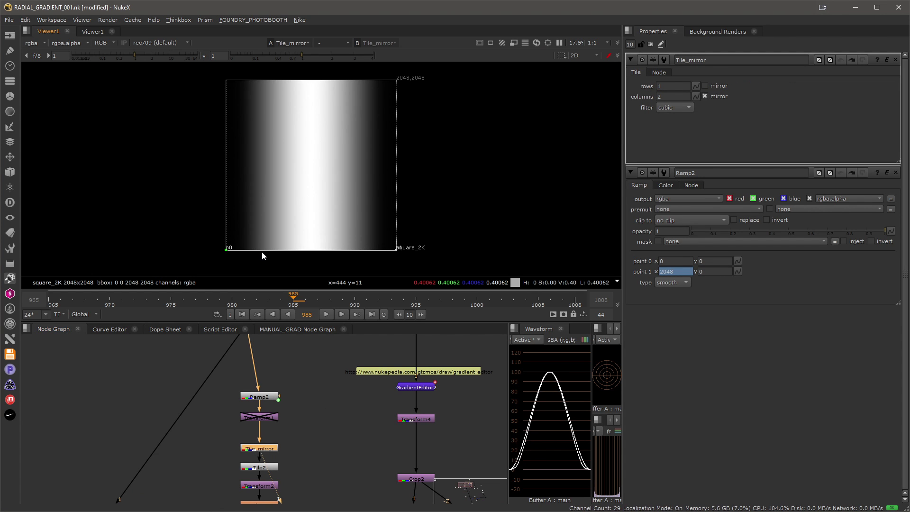
drag(246, 252, 264, 252)
key(ctrl+z)
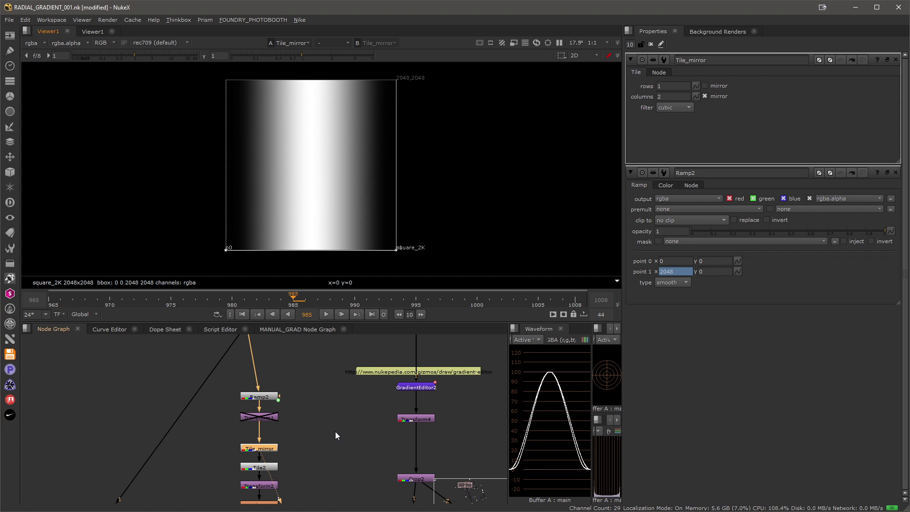
middle_drag(336, 432, 332, 393)
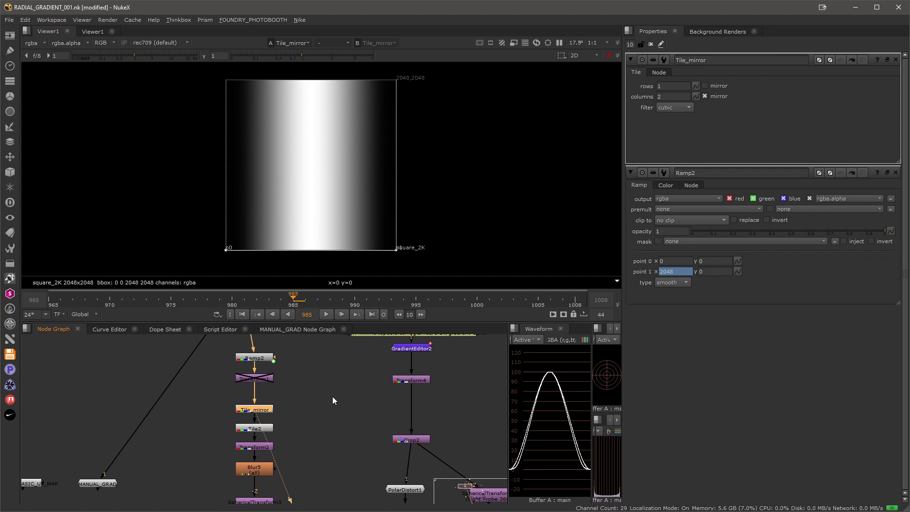
scroll(332, 397, down, 1)
- View Tile2's repeated stripes, then Transform2's horizontal bands with its 90° rotation settings open
click(253, 412)
key(1)
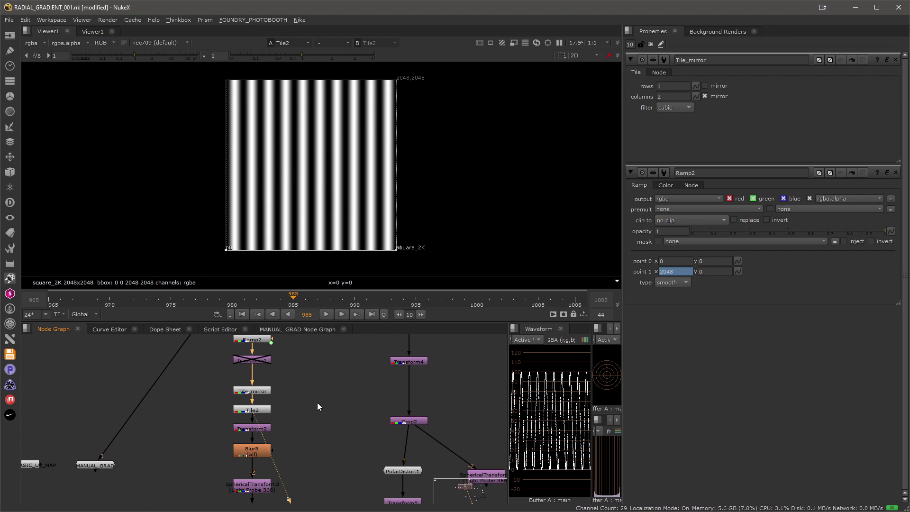
click(242, 429)
key(1)
middle_drag(323, 434, 326, 407)
double_click(252, 402)
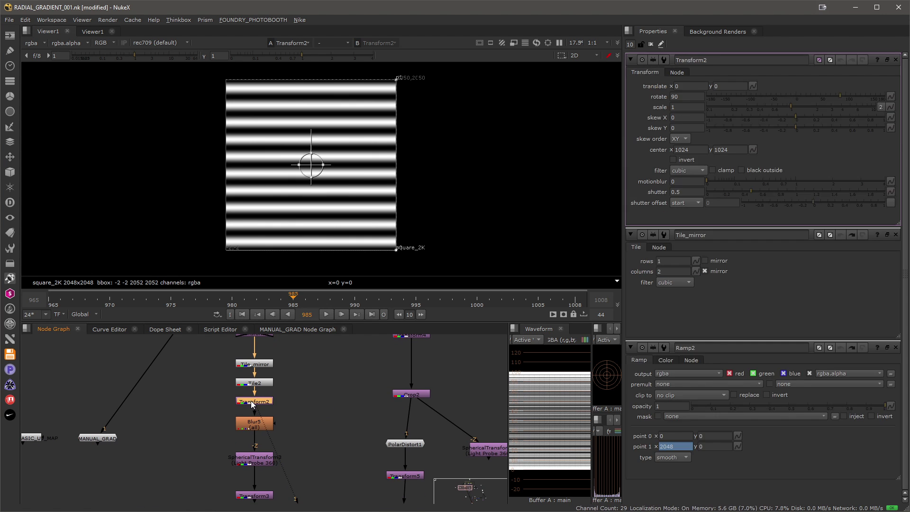
middle_drag(414, 434, 415, 405)
- View SphericalTransform3's concentric rings with its settings open, then clear all node panels
click(250, 435)
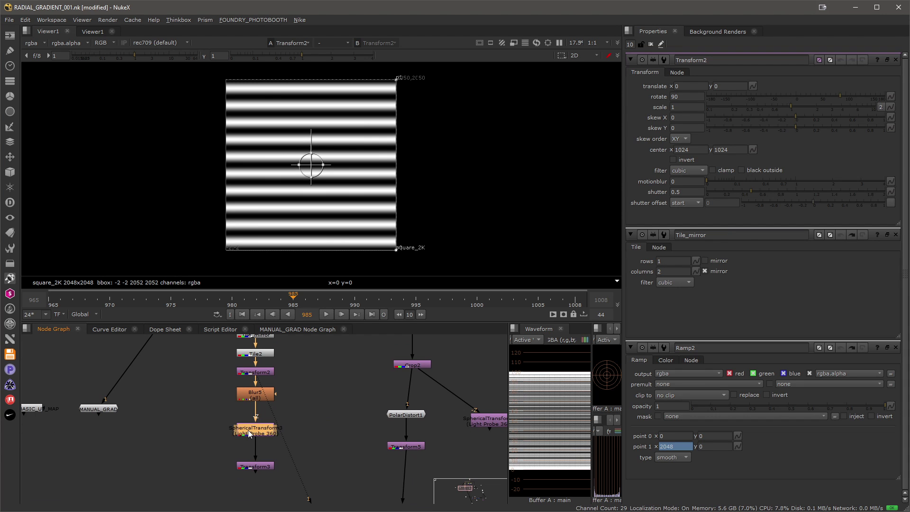
double_click(250, 434)
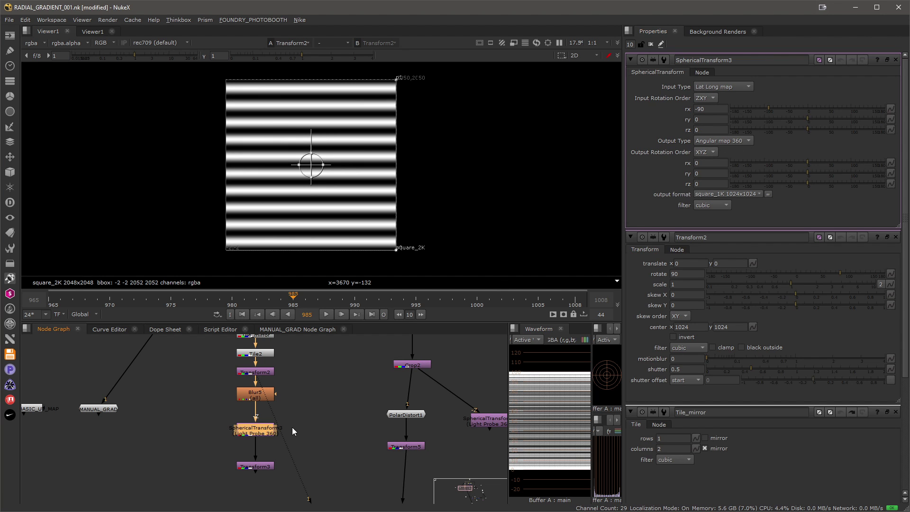
key(1)
middle_drag(342, 399, 343, 406)
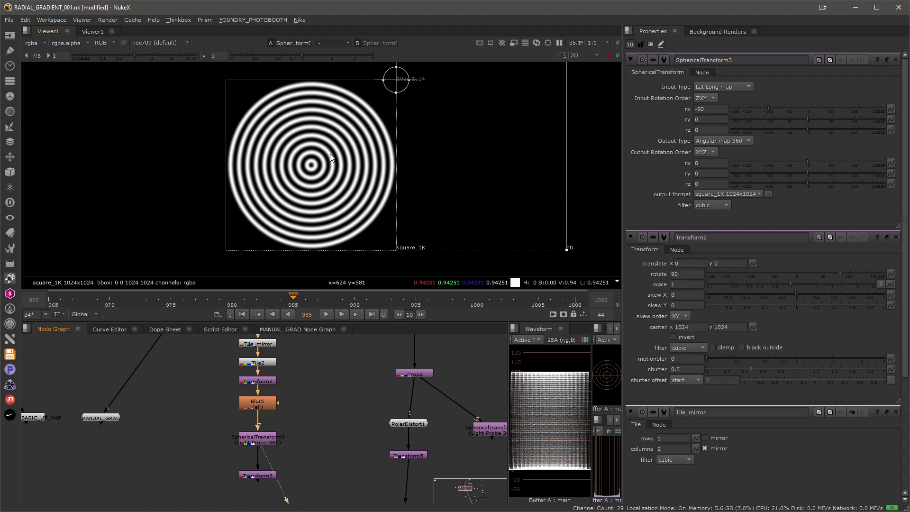
click(651, 44)
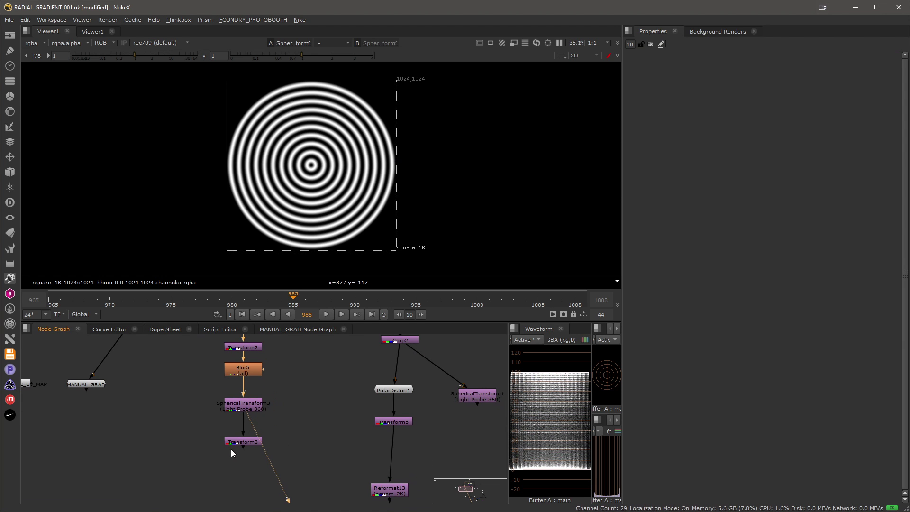
- Set Transform3's scale to about 2.35 and view the enlarged rings
double_click(235, 443)
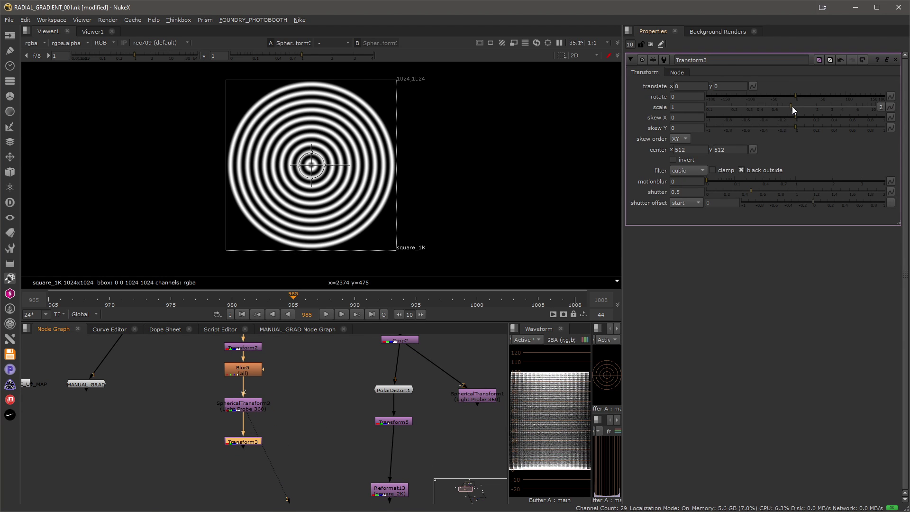
drag(792, 106, 829, 110)
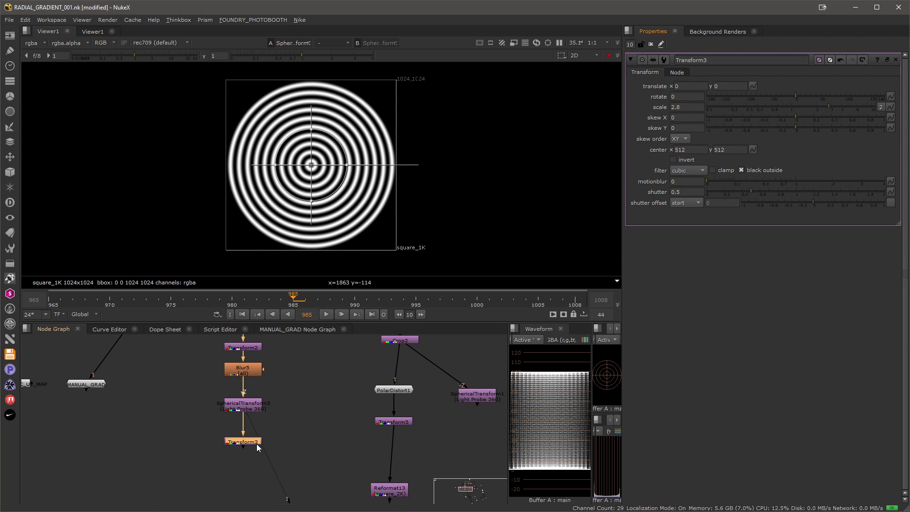
key(1)
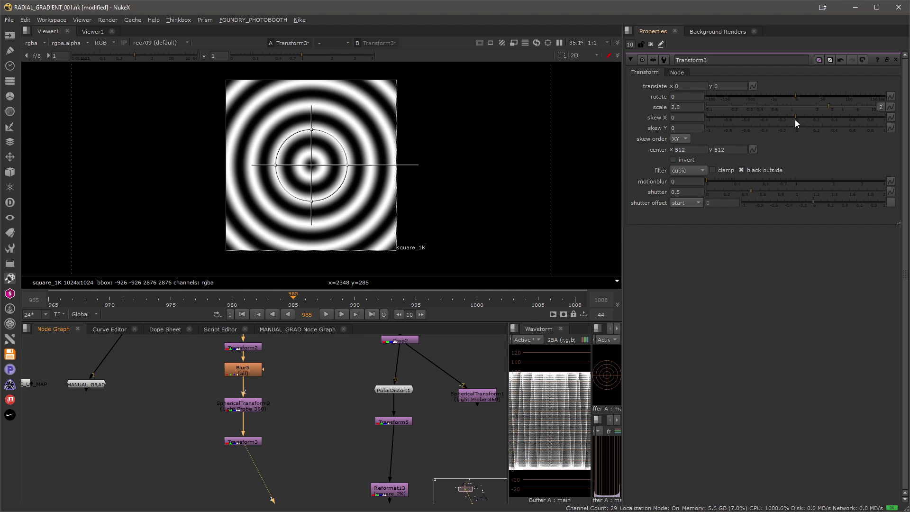
drag(823, 109, 805, 106)
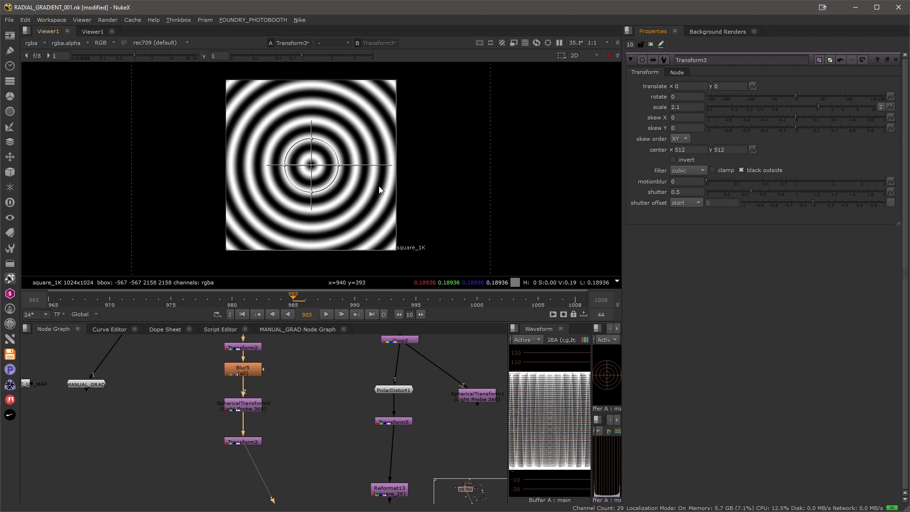
mouse_move(813, 107)
mouse_down()
mouse_move(799, 109)
mouse_move(822, 109)
mouse_up()
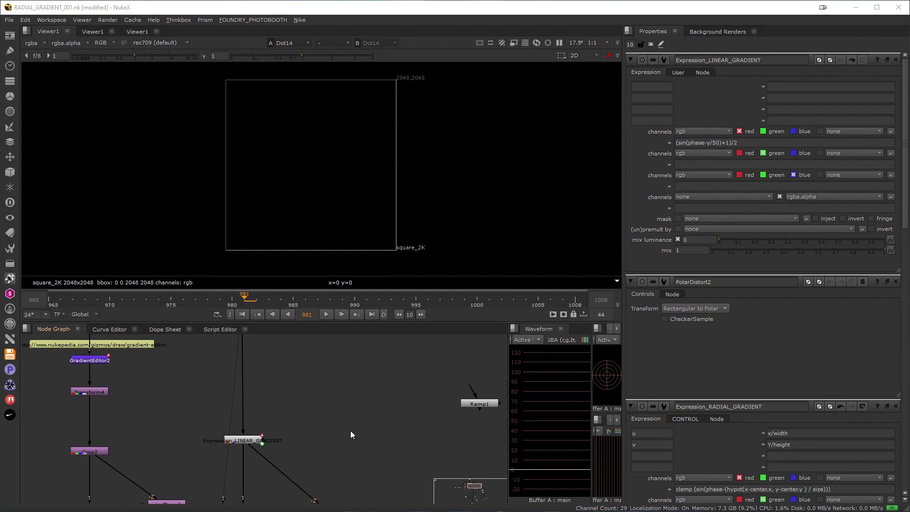
- Create an Expression node from the Tab node search by entering 'expression'
key(Tab)
text(expression)
key(Return)
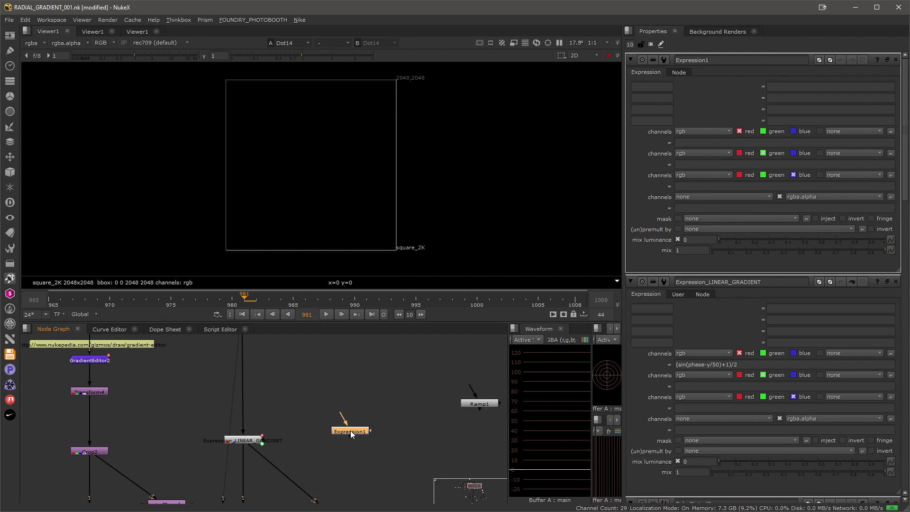
- Connect Expression1 to the top Dot, view it, and enter y as the red expression
middle_drag(277, 399, 309, 433)
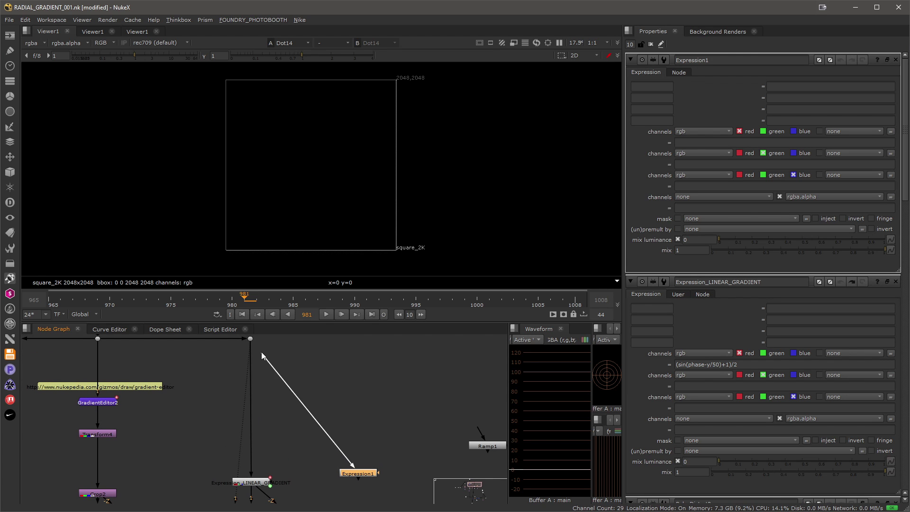
drag(262, 353, 250, 339)
middle_drag(363, 480, 331, 432)
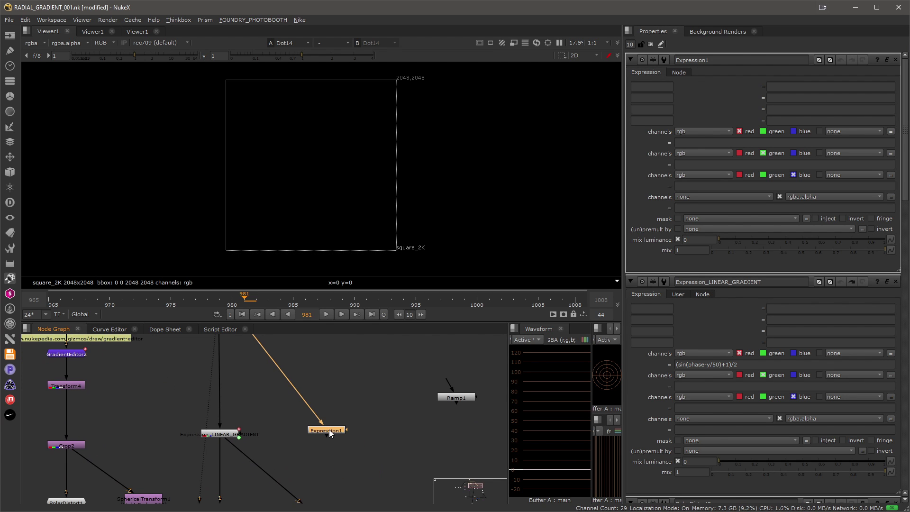
drag(329, 429, 329, 434)
key(1)
click(688, 141)
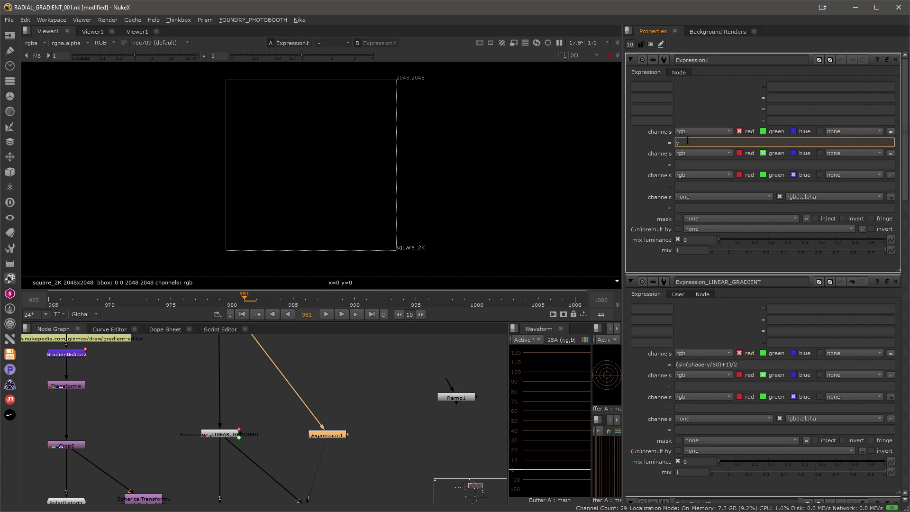
text(y)
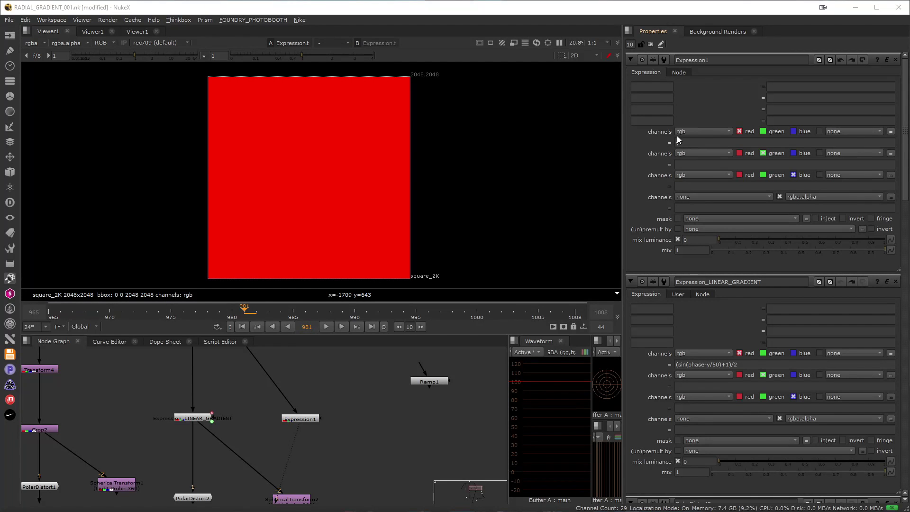
- Wrap the red expression in sin() and divide y by 50, giving sin(y/50)
click(679, 142)
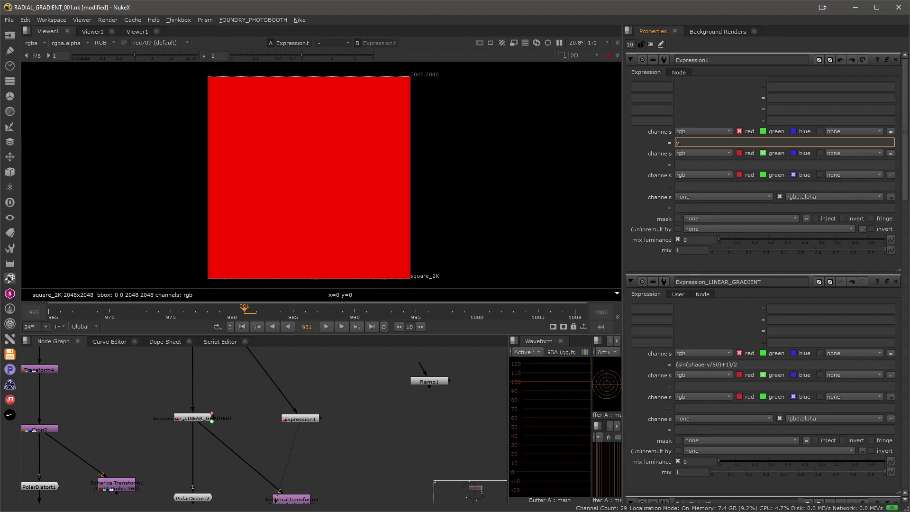
text(sin(y)
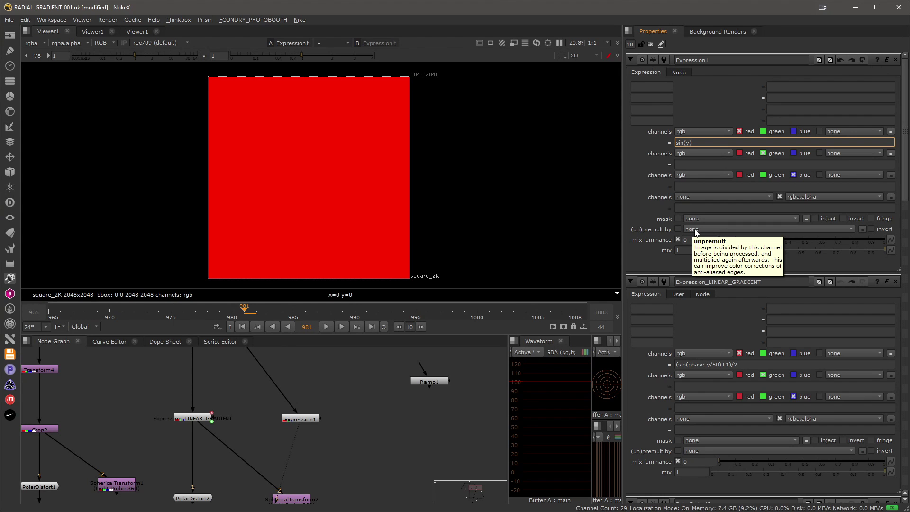
key(Return)
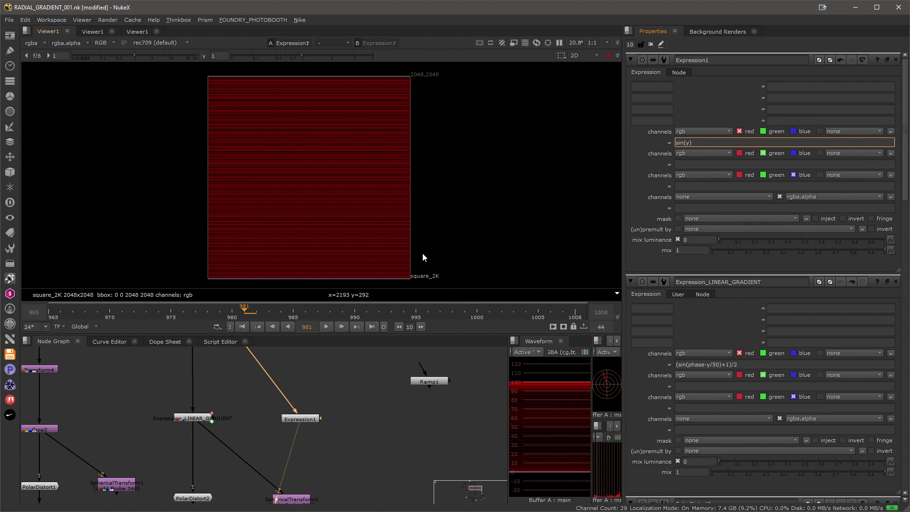
scroll(300, 184, up, 3)
scroll(342, 220, up, 4)
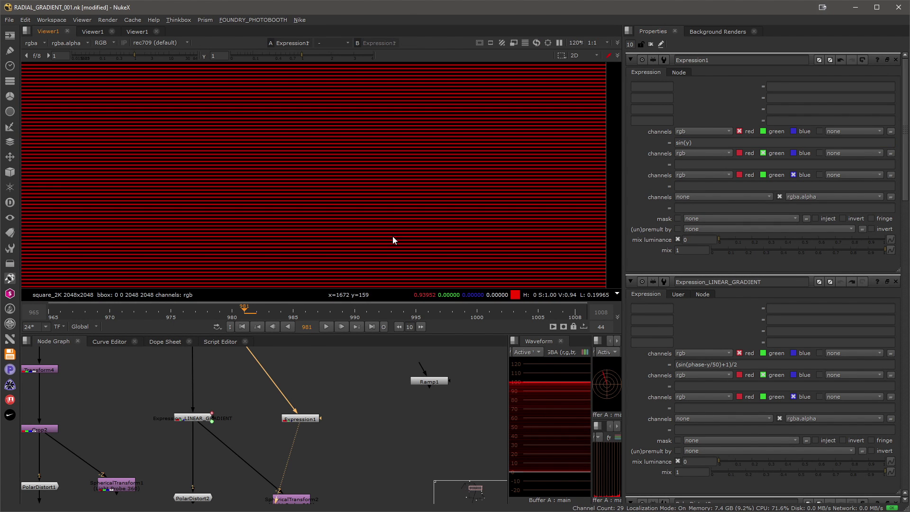
scroll(379, 224, down, 3)
scroll(343, 204, up, 3)
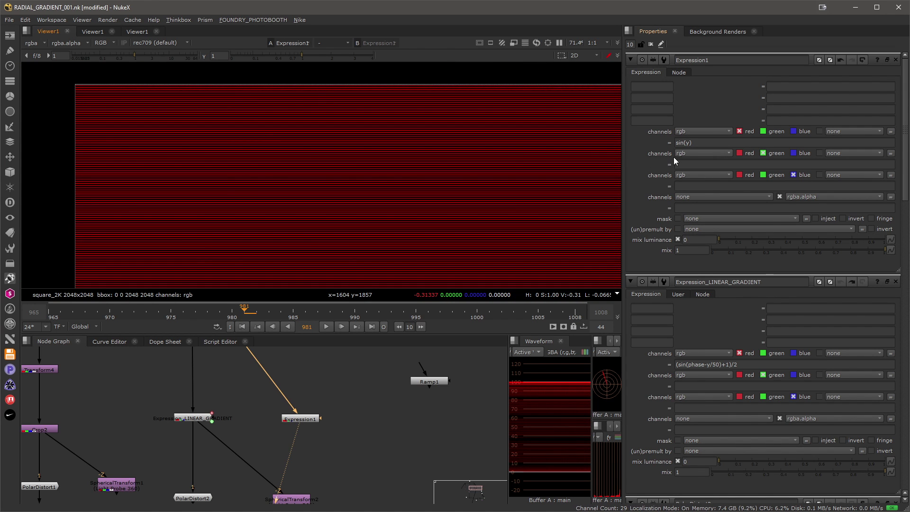
click(688, 144)
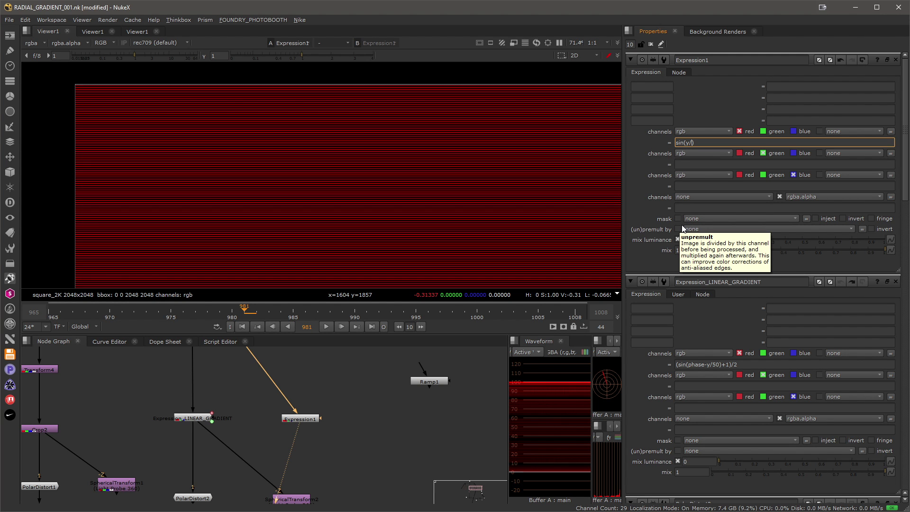
text(/50)
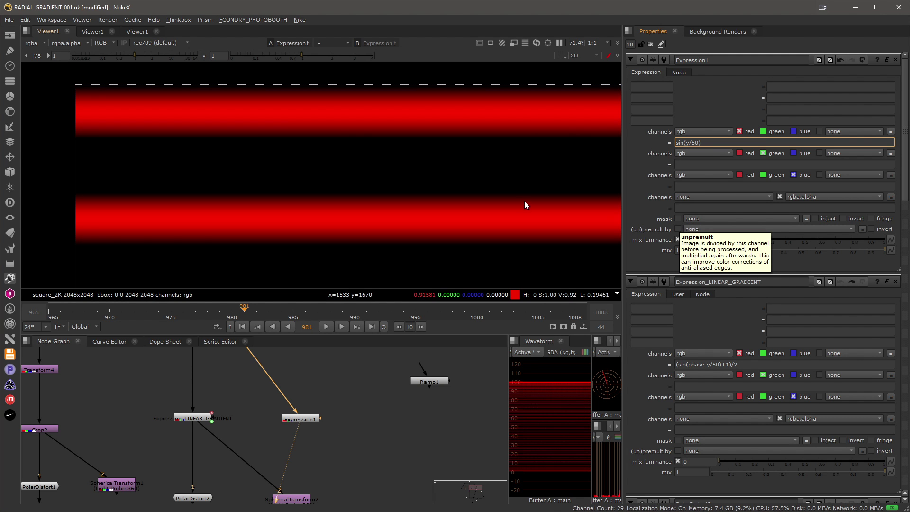
scroll(407, 234, down, 4)
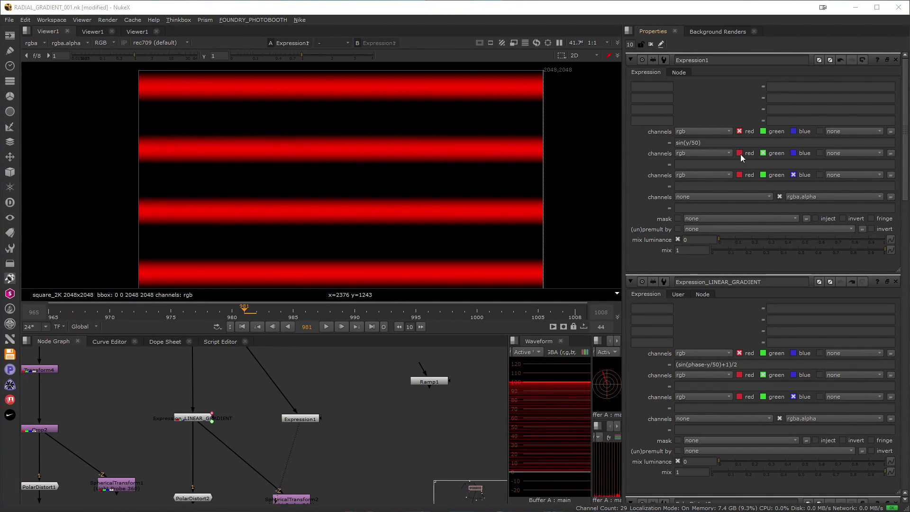
- Add +1, wrap in parentheses and divide by 2 to get (sin(y/50)+1)/2
click(726, 143)
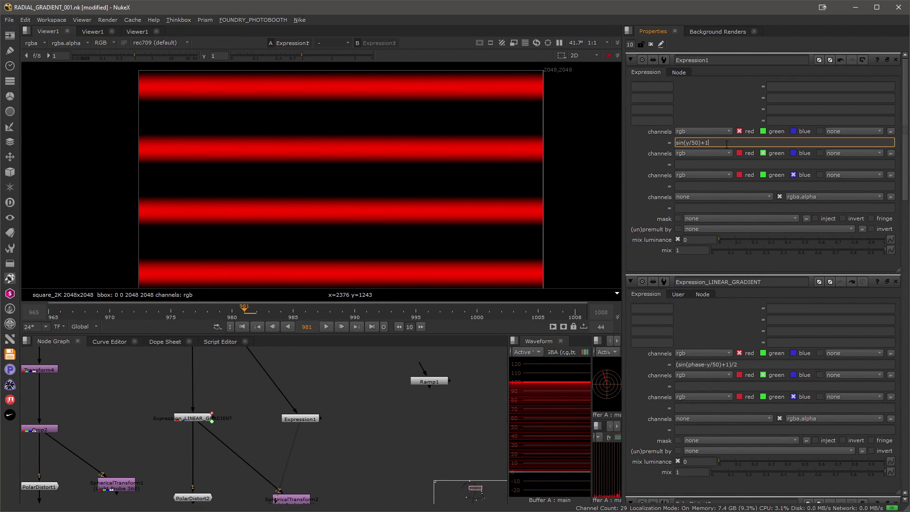
key(Return)
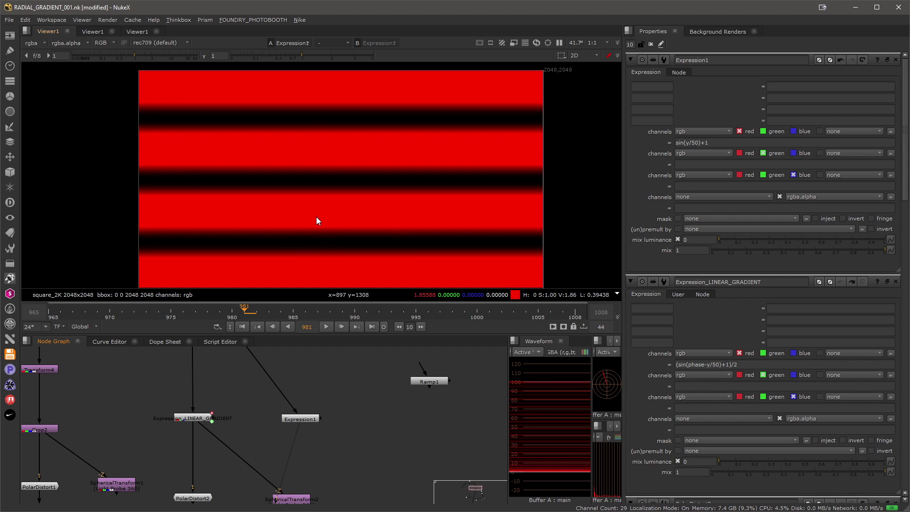
click(718, 143)
text())
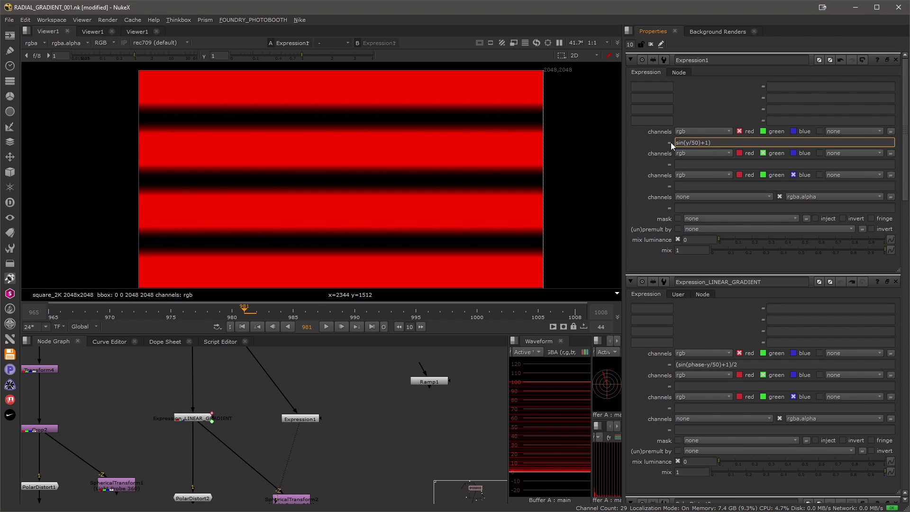
key(Home)
text(()
key(End)
middle_drag(348, 424, 340, 425)
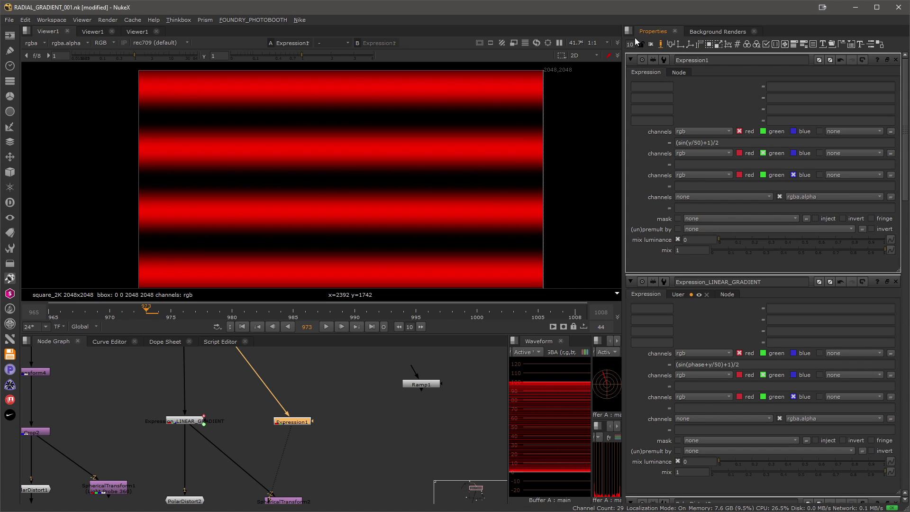
- Add a slider knob to Expression1 with both name and label set to 'phase'
drag(670, 44, 690, 104)
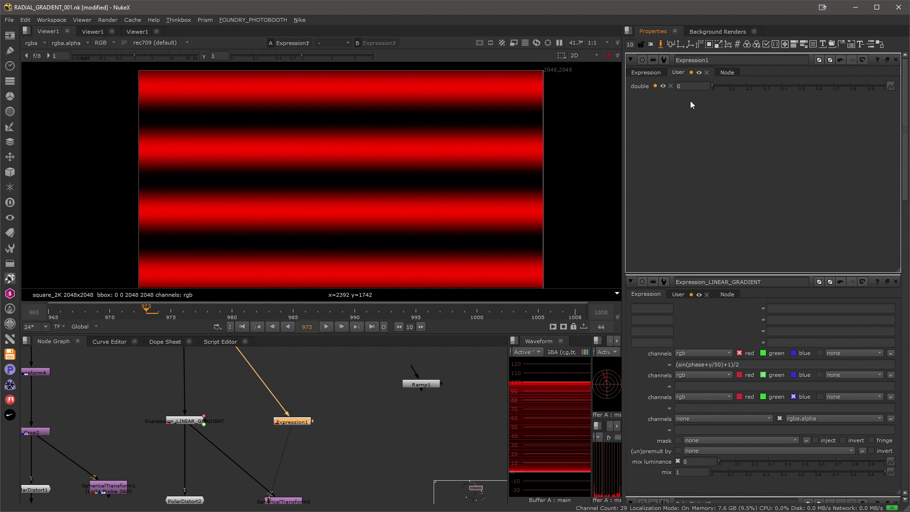
click(656, 86)
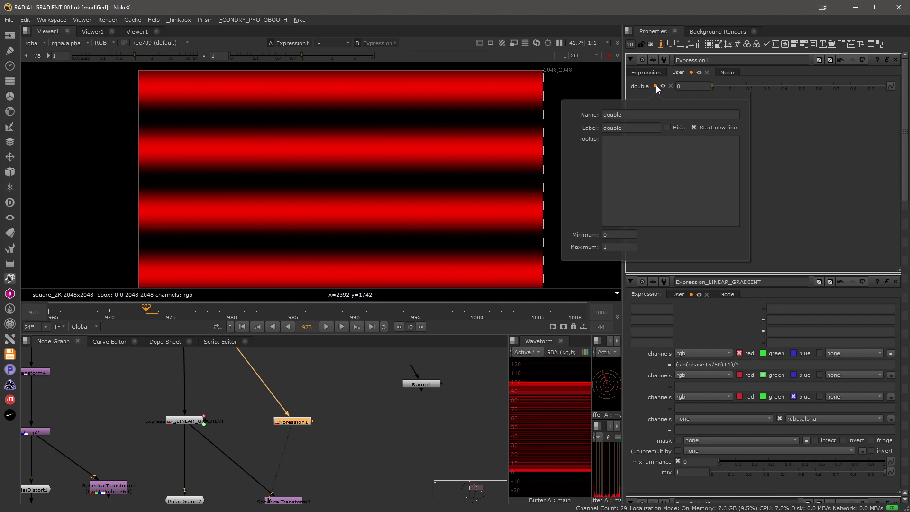
double_click(616, 115)
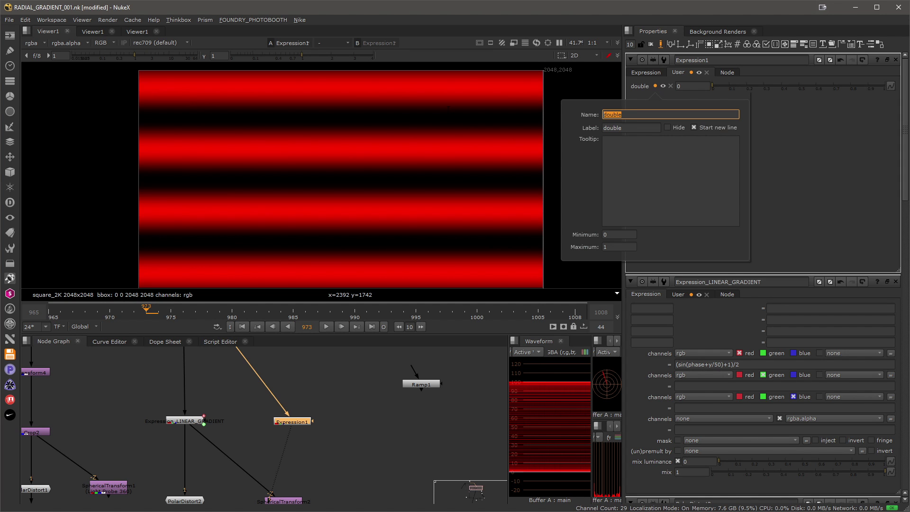
text(phase)
key(ctrl+a)
key(ctrl+c)
key(Tab)
key(ctrl+v)
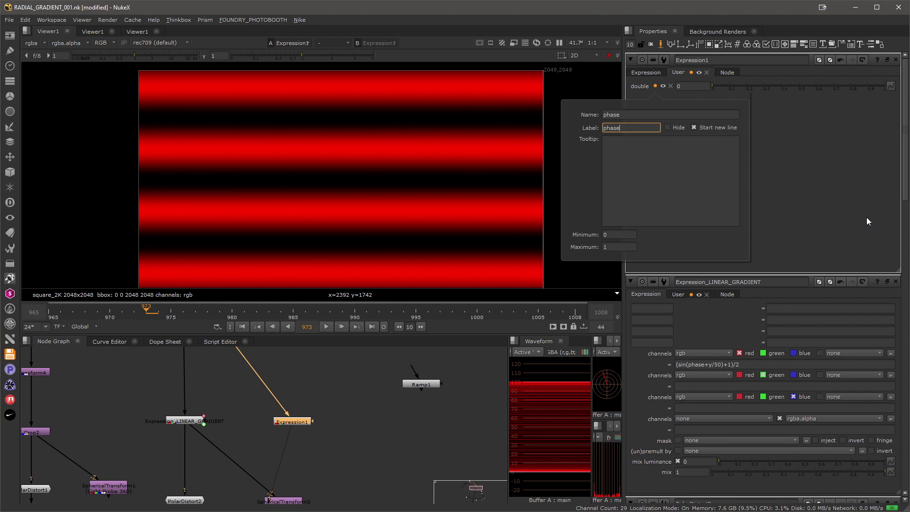
click(823, 198)
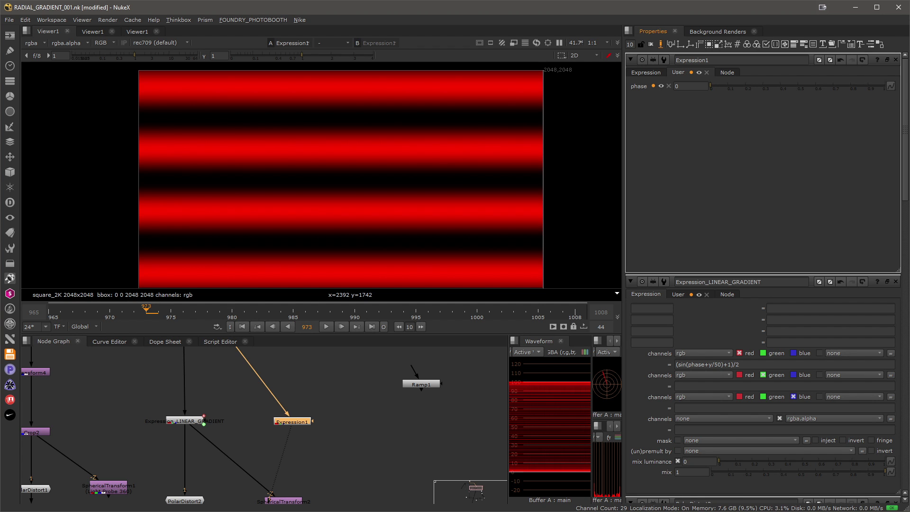
click(660, 44)
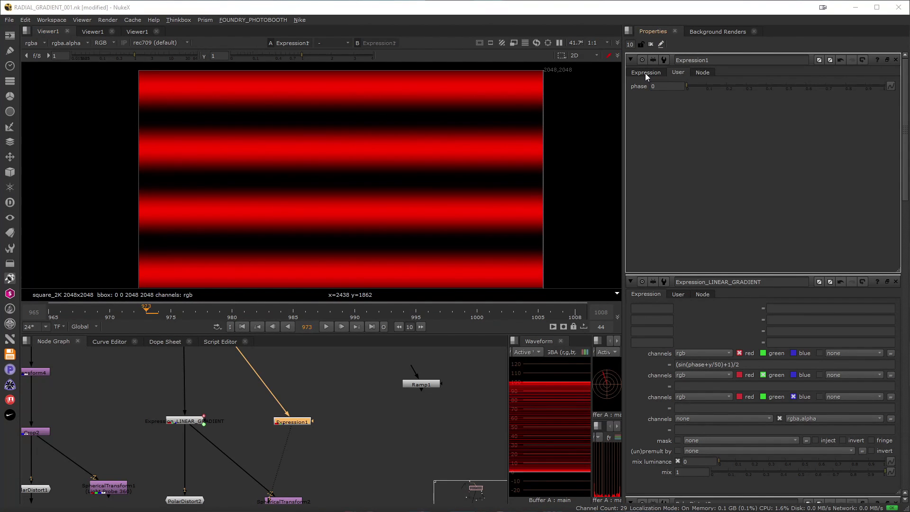
- Insert 'phase-' before y in Expression1's red expression, then drag phase to 0.99 to test
click(646, 73)
click(678, 72)
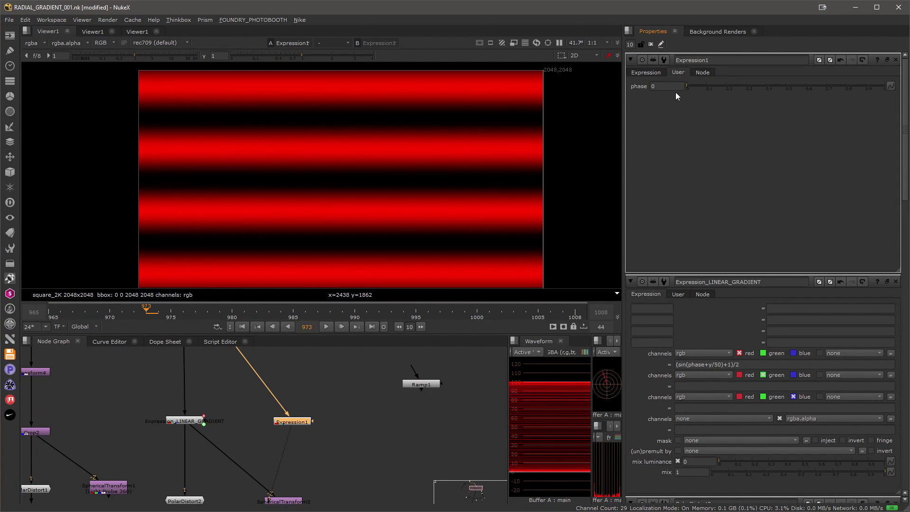
click(644, 73)
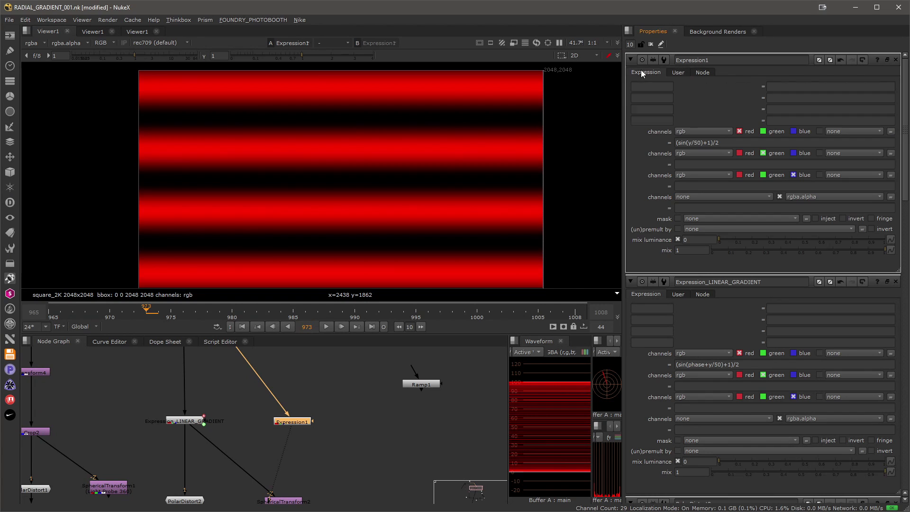
click(690, 141)
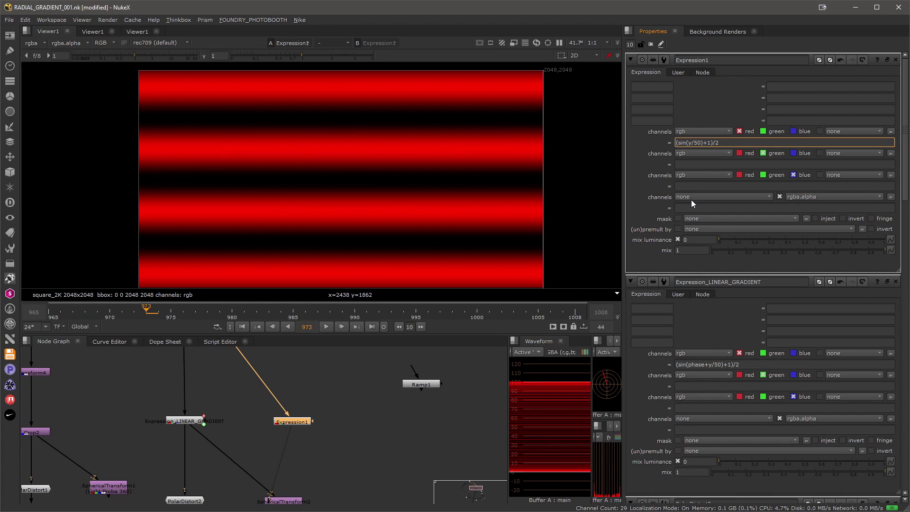
text(phase-)
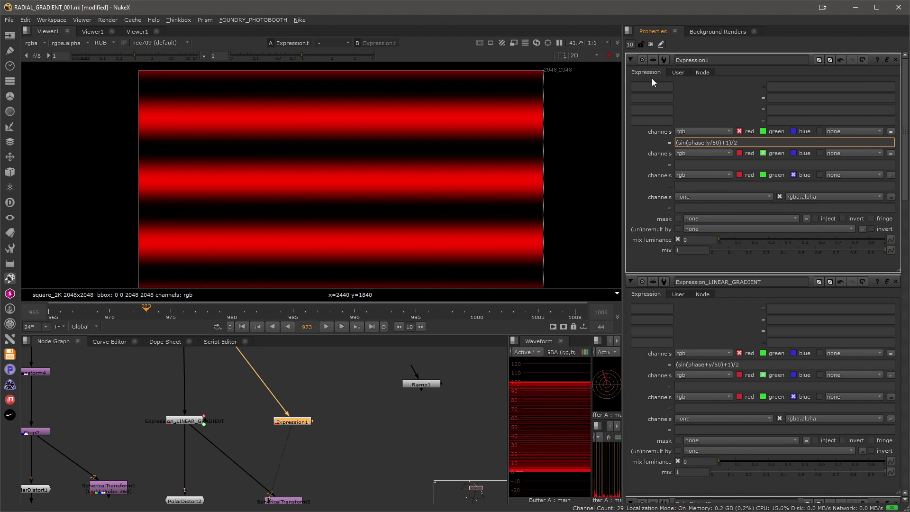
click(677, 73)
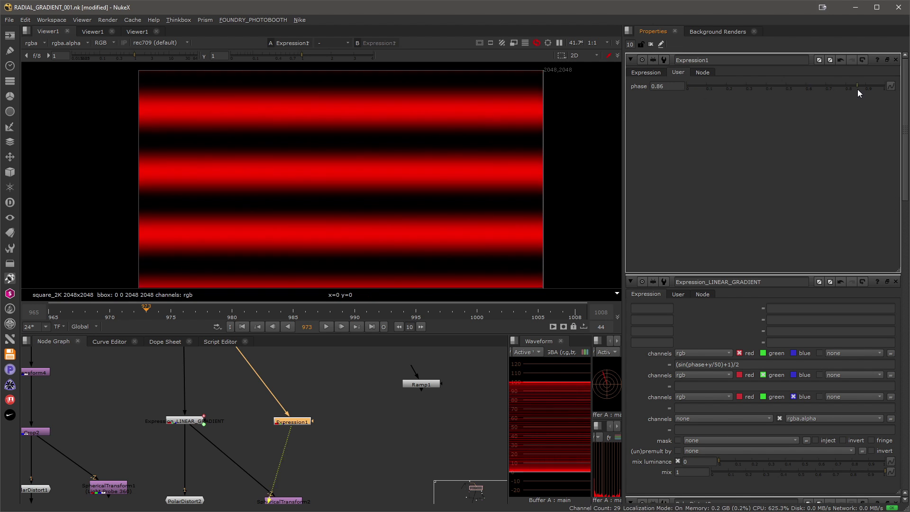
drag(697, 86, 758, 89)
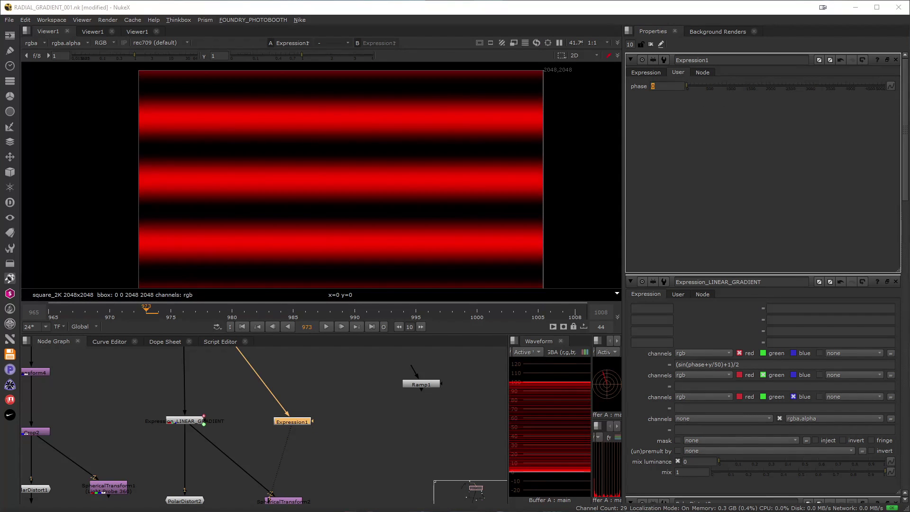
- Key Expression1's phase at 0 on frame 973 and at 3 on frame 1008
right_click(659, 87)
click(673, 92)
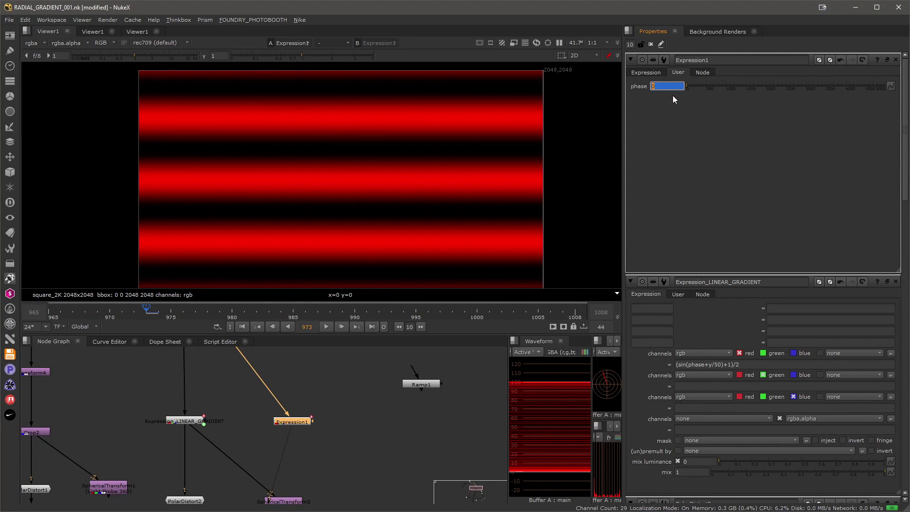
drag(144, 313, 550, 331)
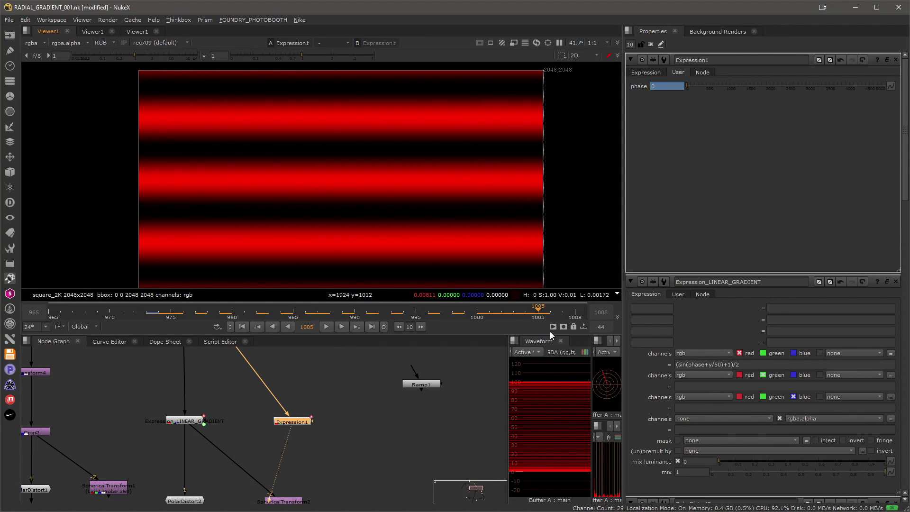
click(655, 86)
text(3)
key(Return)
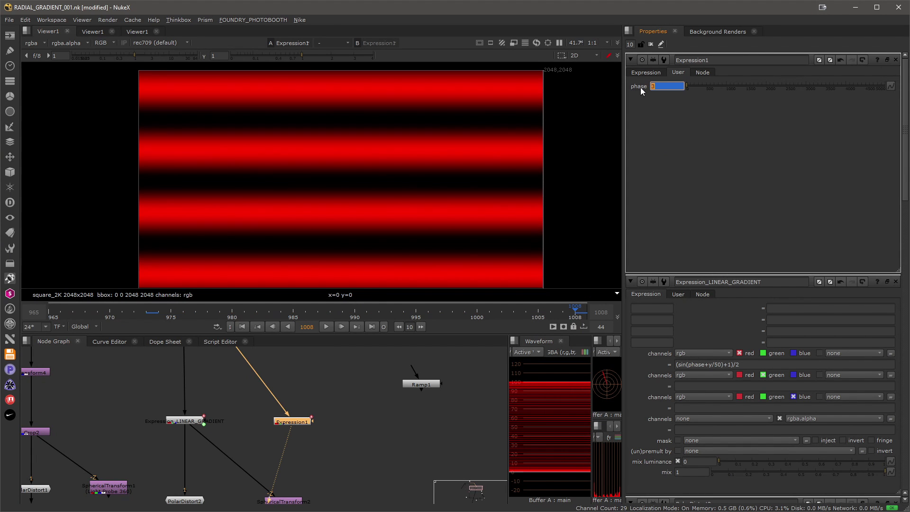
- Return to frame 973 and play, then stop, the drifting stripe animation
drag(560, 313, 147, 313)
click(326, 326)
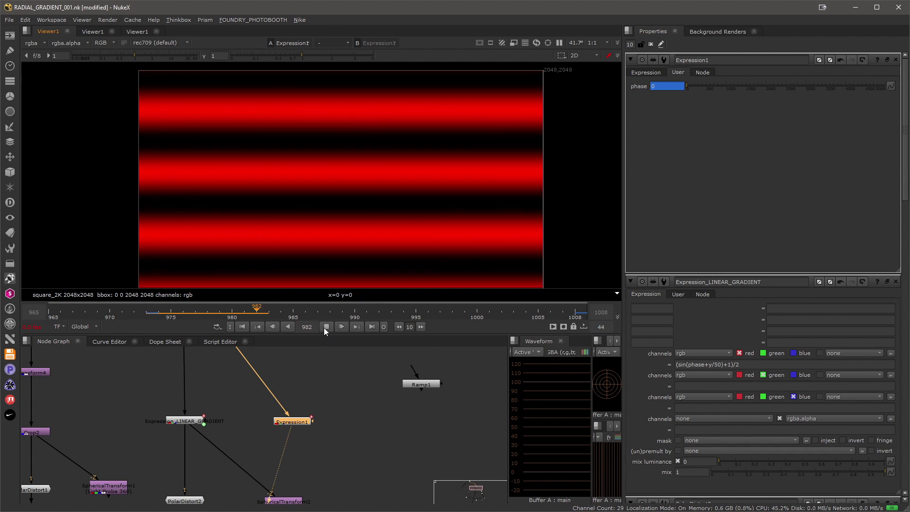
click(326, 327)
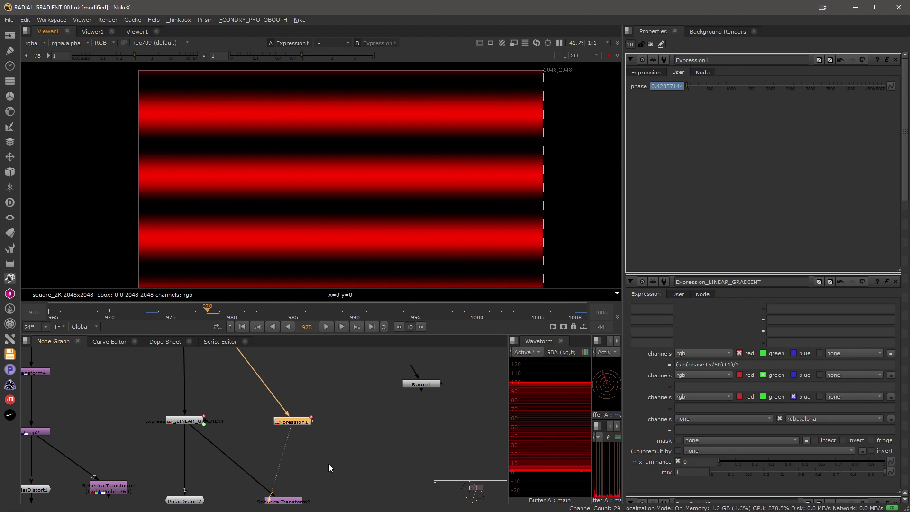
middle_drag(360, 448, 354, 421)
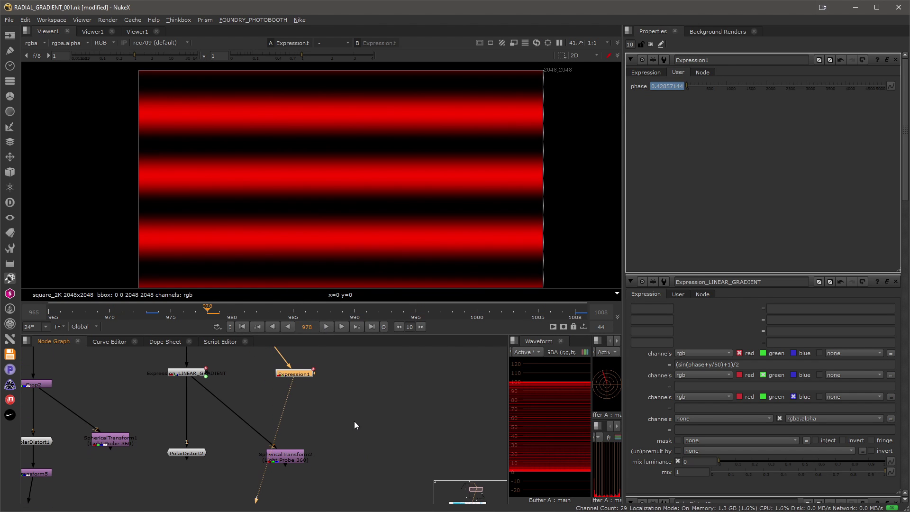
- View SphericalTransform2's output and play back the moving red concentric rings
click(264, 456)
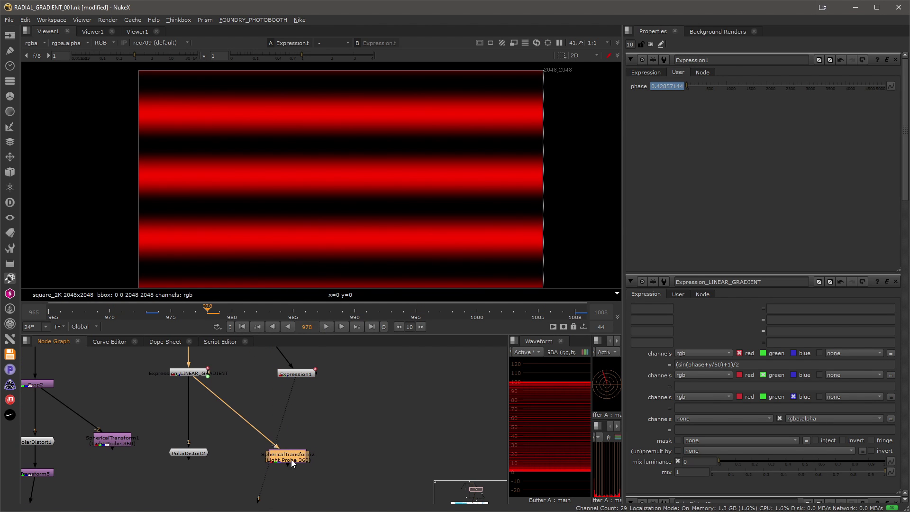
drag(291, 460, 314, 455)
key(1)
click(338, 416)
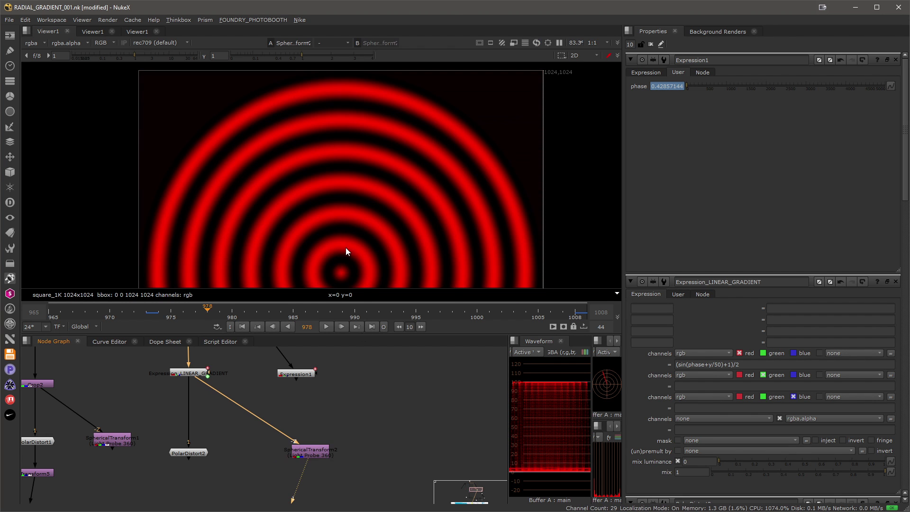
mouse_move(285, 309)
mouse_down()
mouse_move(252, 301)
mouse_move(184, 315)
mouse_move(272, 316)
mouse_up()
click(325, 327)
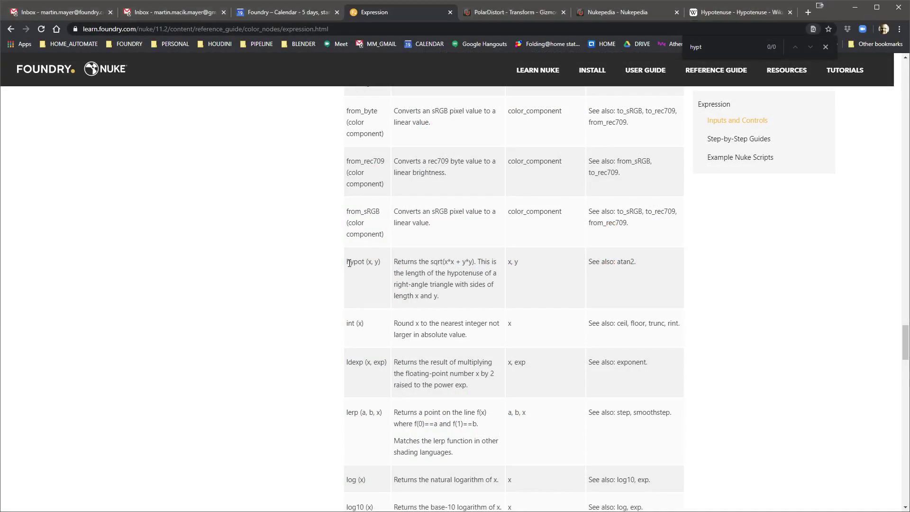
- Select the hypot(x, y) description in Nuke's Expression function reference
drag(350, 262, 640, 301)
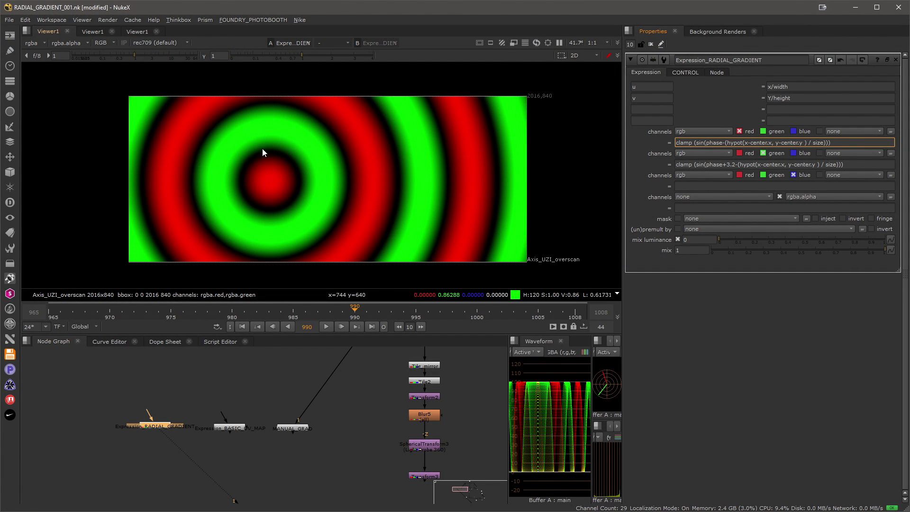
- Set the radial gradient's phase to 6.7, change its ring size, and move the rings' center
click(687, 72)
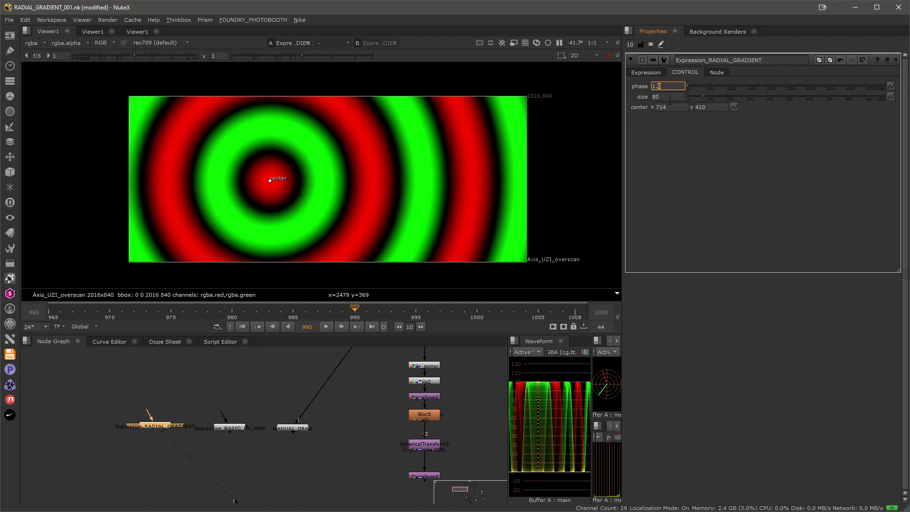
scroll(661, 86, up, 20)
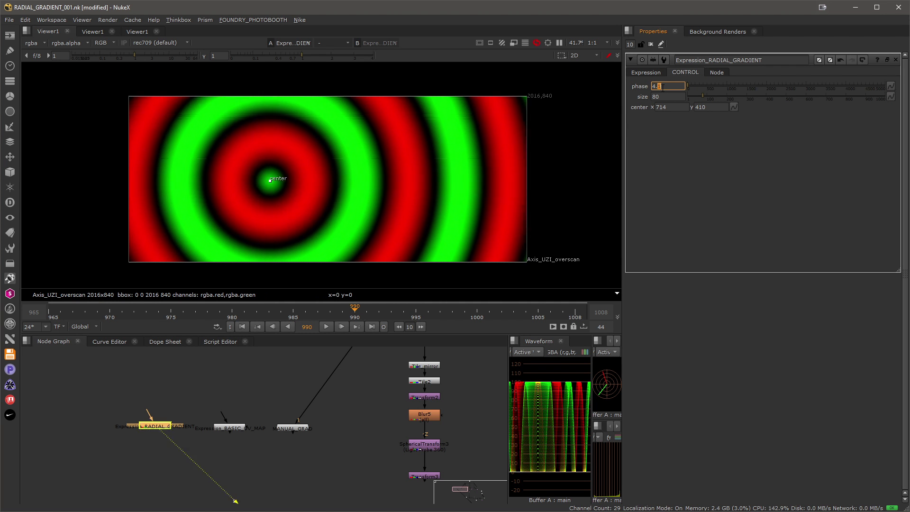
scroll(662, 86, up, 9)
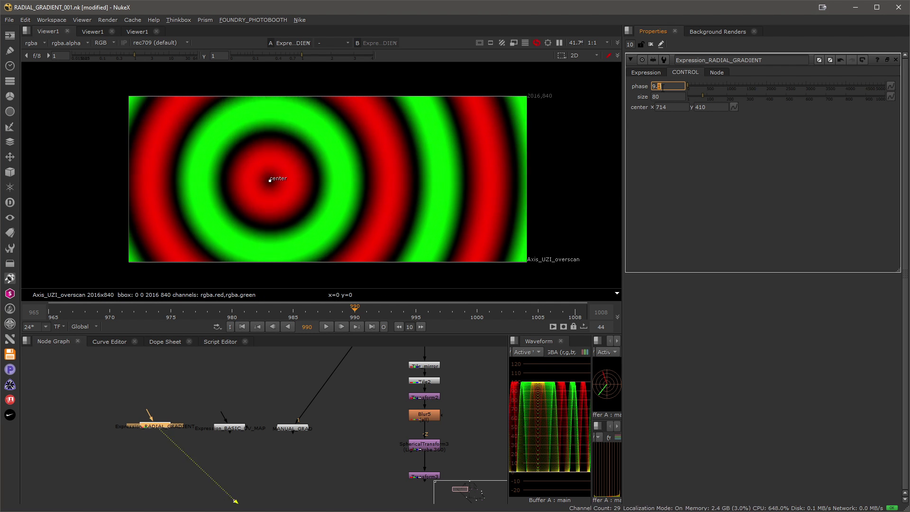
key(ctrl+z)
key(ctrl+z)
key(ctrl+z)
key(ctrl+z)
key(ctrl+z)
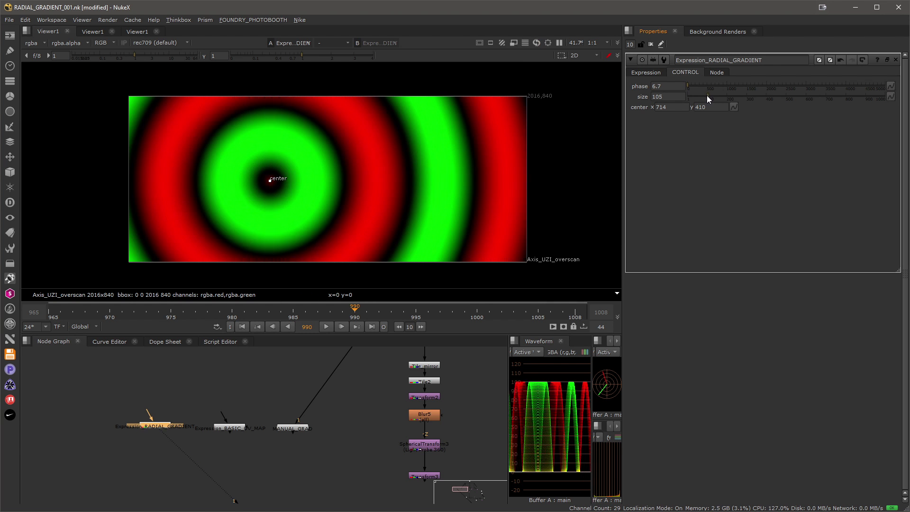
click(703, 99)
drag(270, 180, 460, 246)
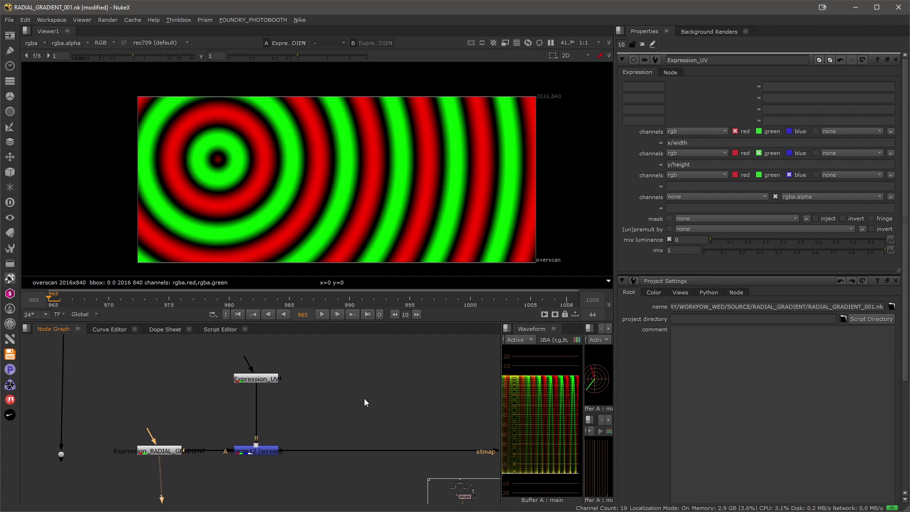
click(254, 379)
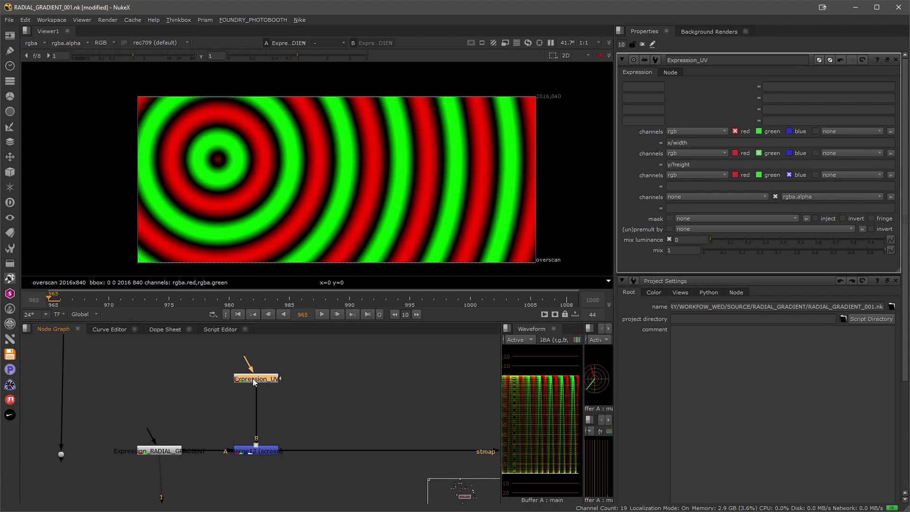
key(1)
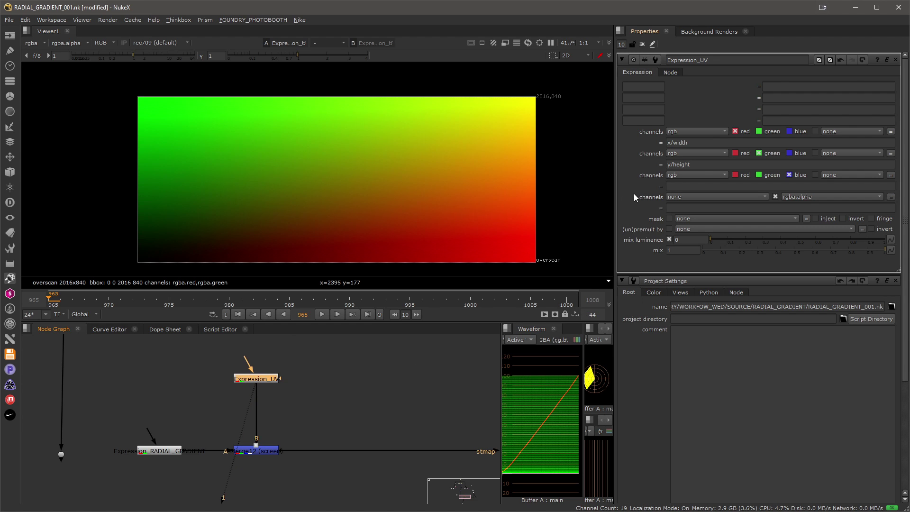
drag(705, 166, 605, 164)
key(ctrl+c)
key(BackSpace)
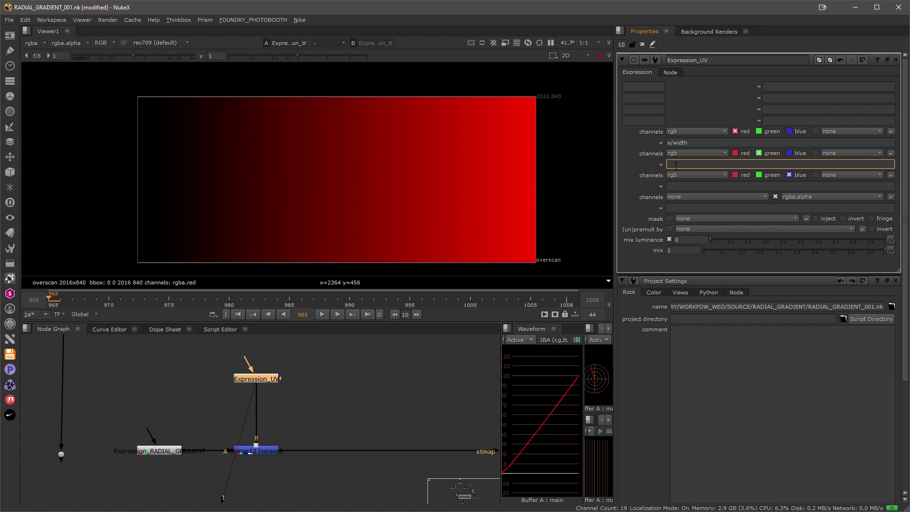
key(ctrl+v)
key(Return)
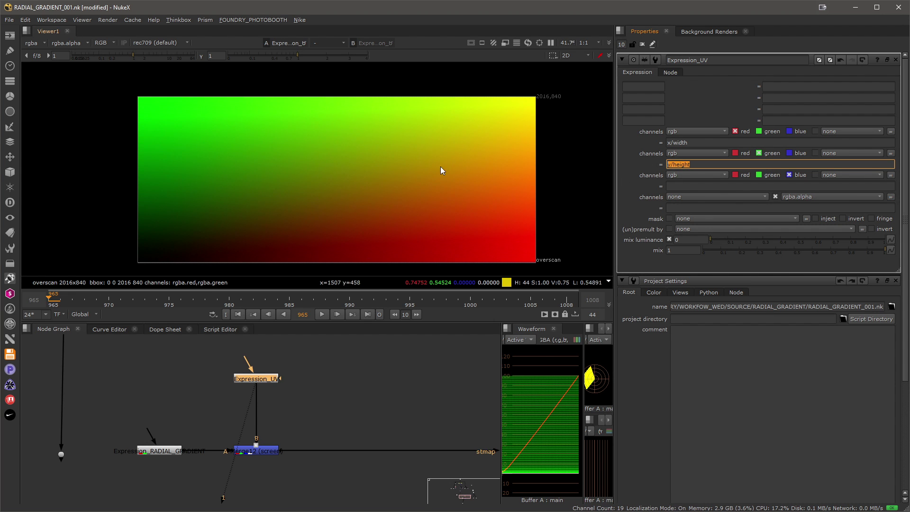
click(159, 450)
key(1)
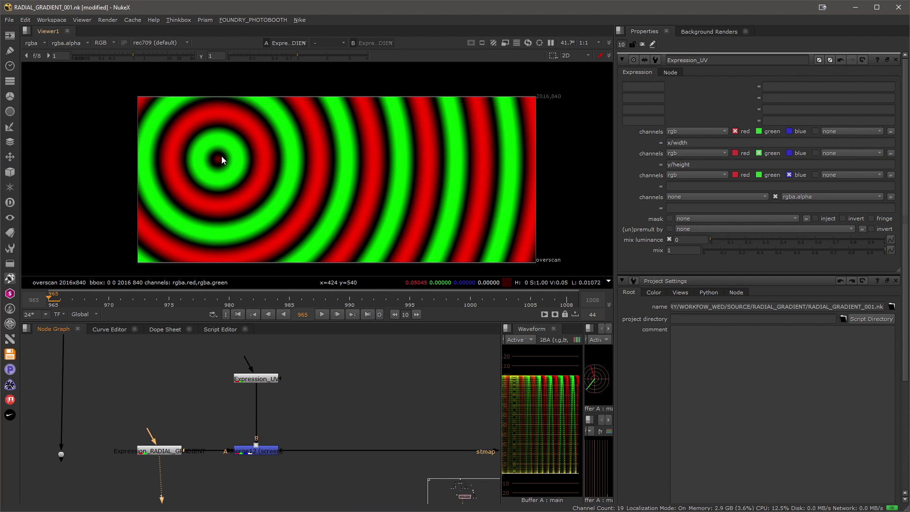
- View Merge12's merged ring gradient and make room in the node graph
click(252, 453)
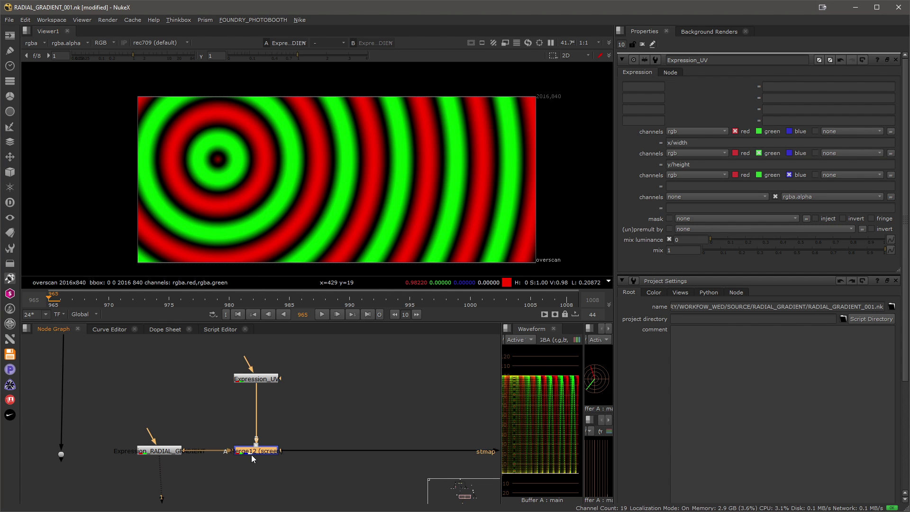
key(1)
middle_drag(351, 402, 357, 385)
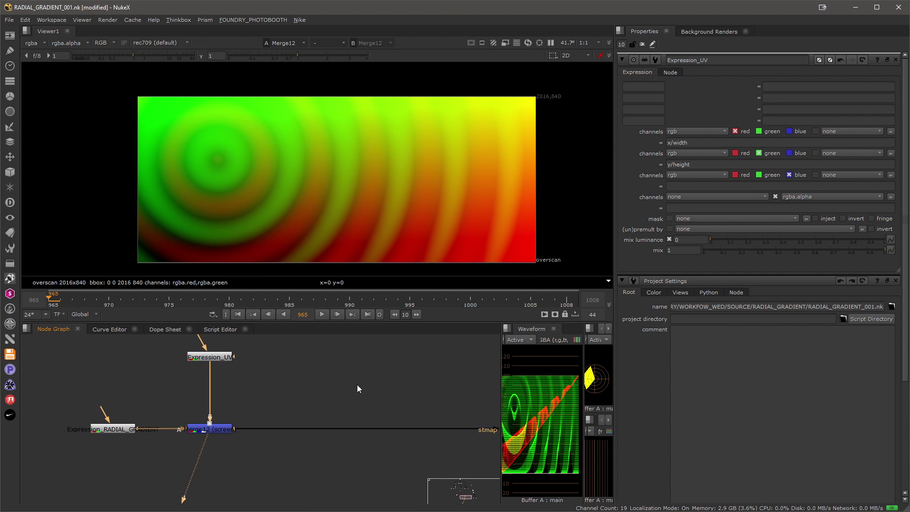
middle_drag(238, 387, 240, 394)
middle_drag(331, 410, 331, 417)
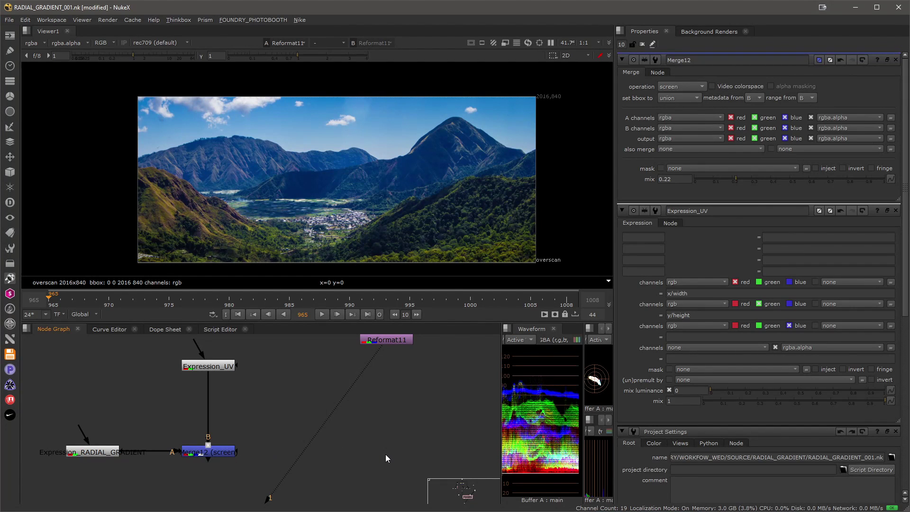
- Add STMap1 with Reformat11 as src and Merge12 as stmap, and view it
key(Tab)
key(Return)
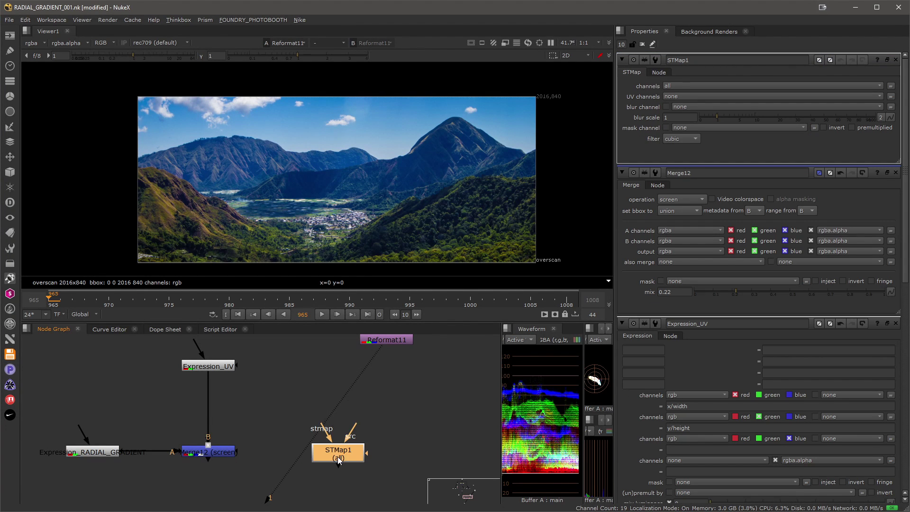
click(382, 455)
drag(401, 423, 384, 340)
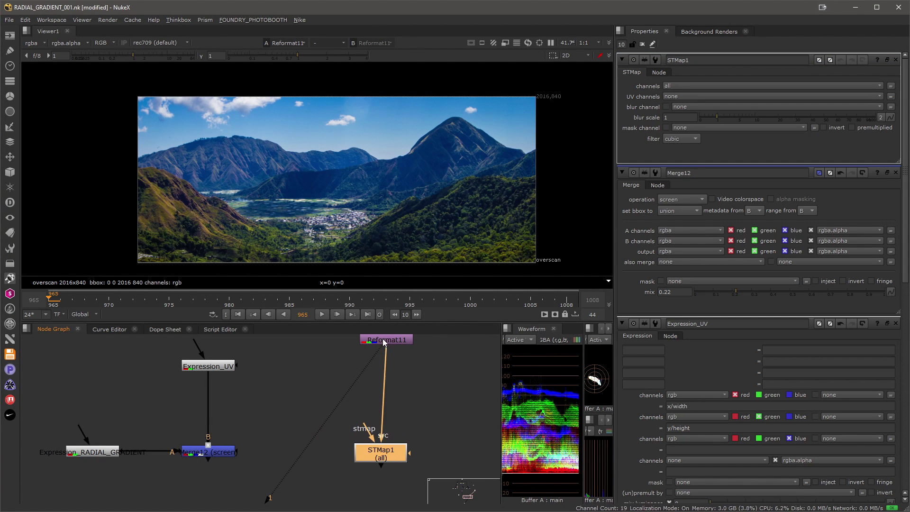
drag(359, 418, 232, 449)
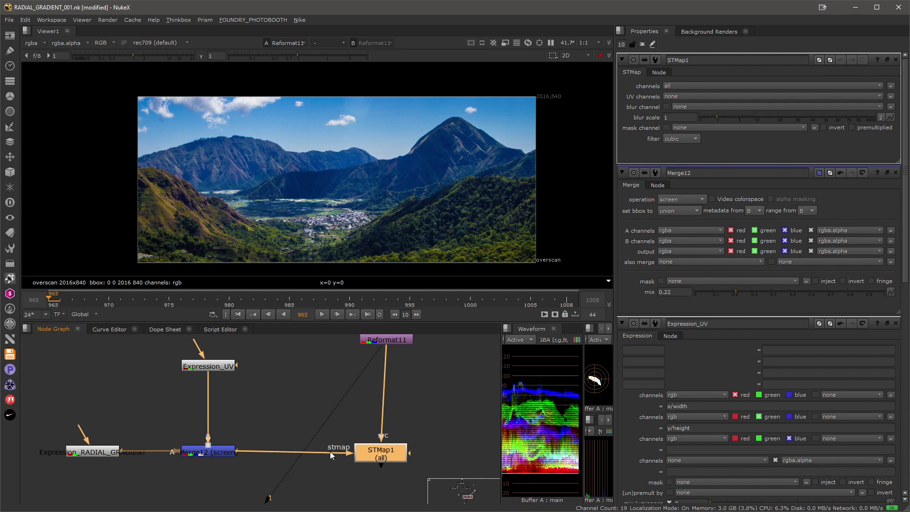
drag(379, 453, 384, 452)
key(1)
click(383, 451)
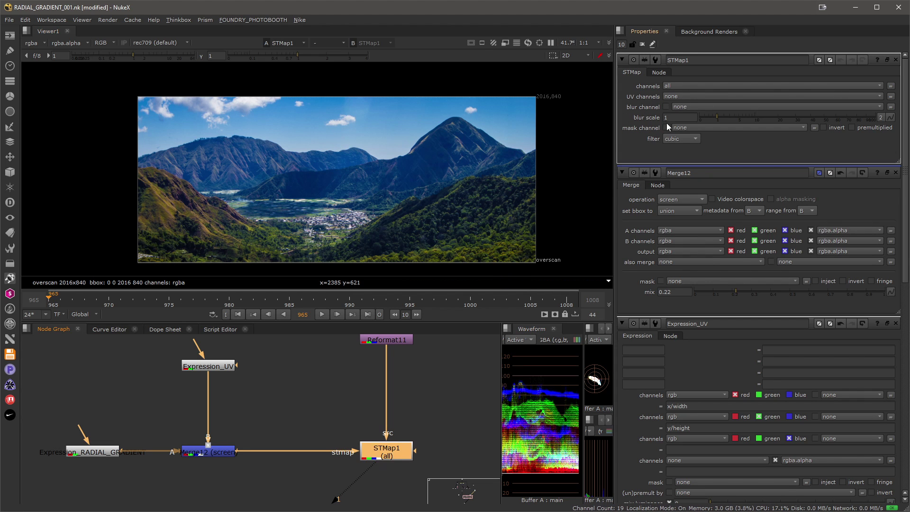
- Set STMap1's UV channels to rgb and view Merge12's gradient for comparison
click(677, 97)
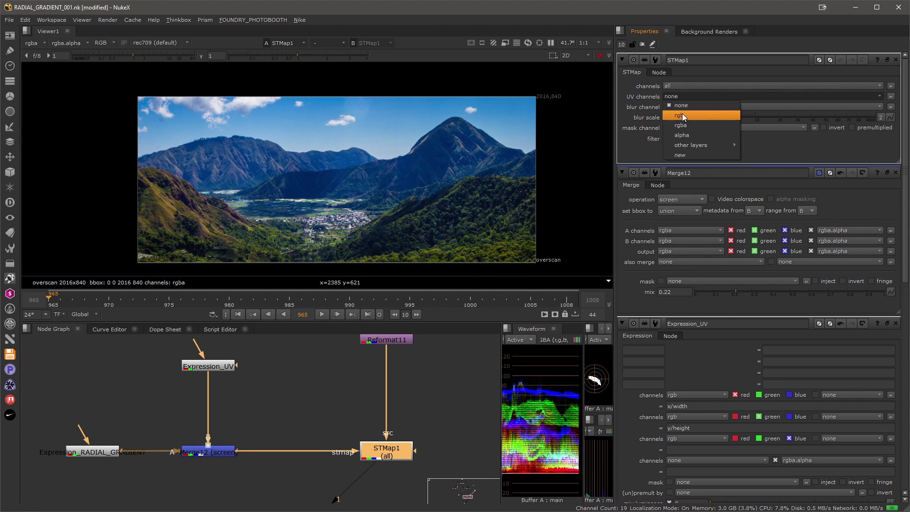
click(682, 116)
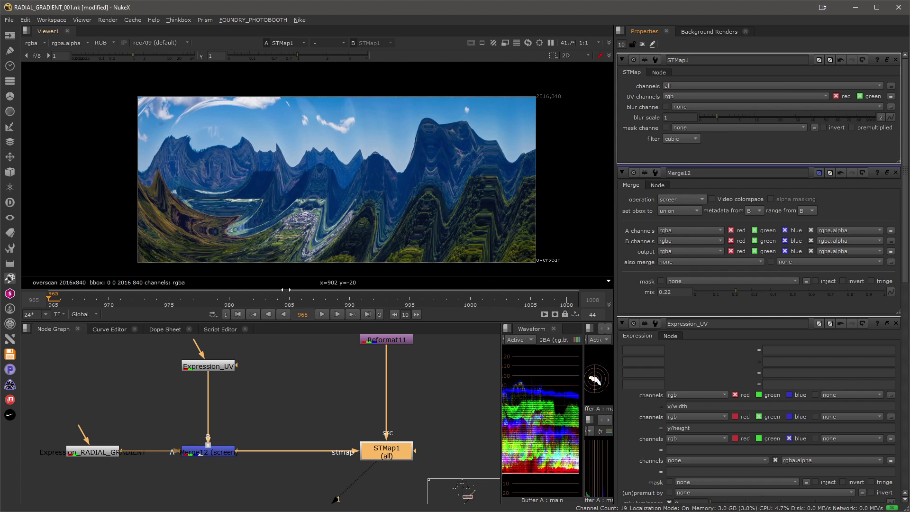
click(198, 454)
key(1)
- View the warped mountain in STMap1 and lower Merge12's mix to about 0.195
click(268, 481)
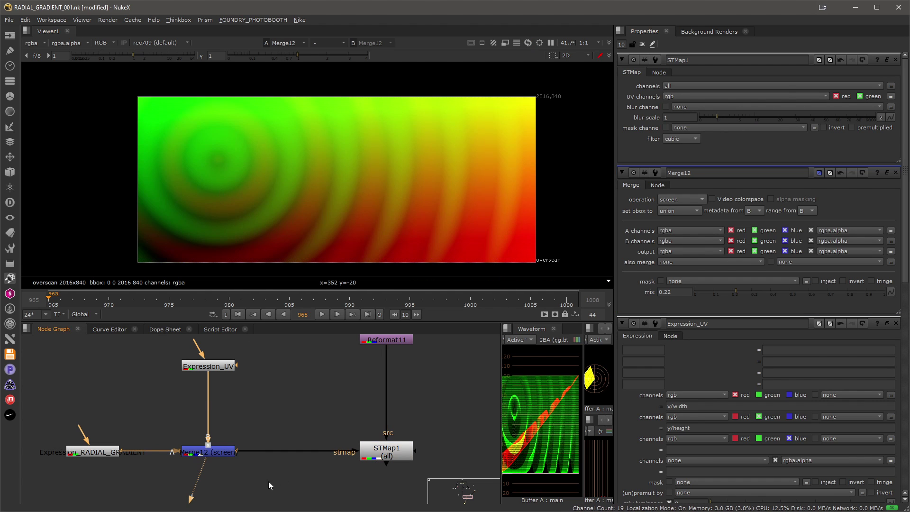
click(376, 453)
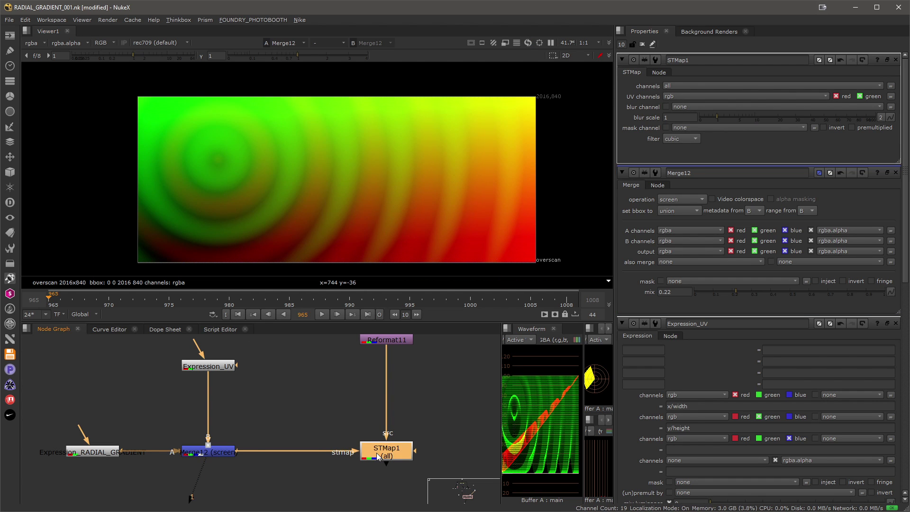
key(1)
click(229, 449)
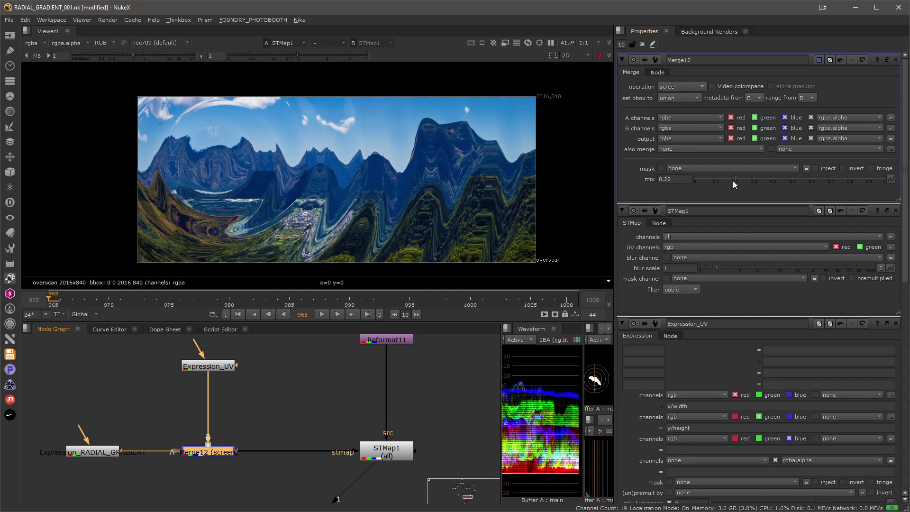
mouse_move(733, 180)
mouse_down()
mouse_move(810, 180)
mouse_move(690, 176)
mouse_move(794, 183)
mouse_move(749, 182)
mouse_up()
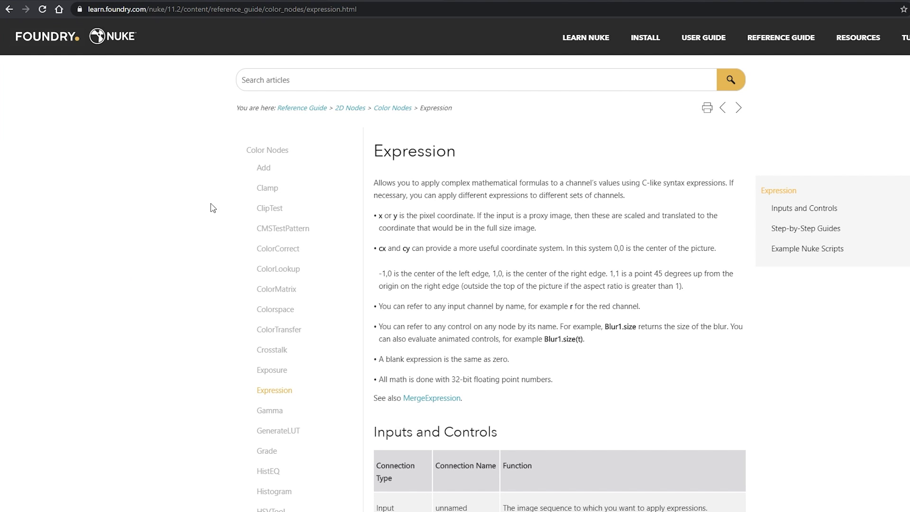
- Scroll Nukepedia's Expression Node 101 tutorial to the red-image example and 'A gradient' section
scroll(476, 224, down, 2)
scroll(476, 224, up, 2)
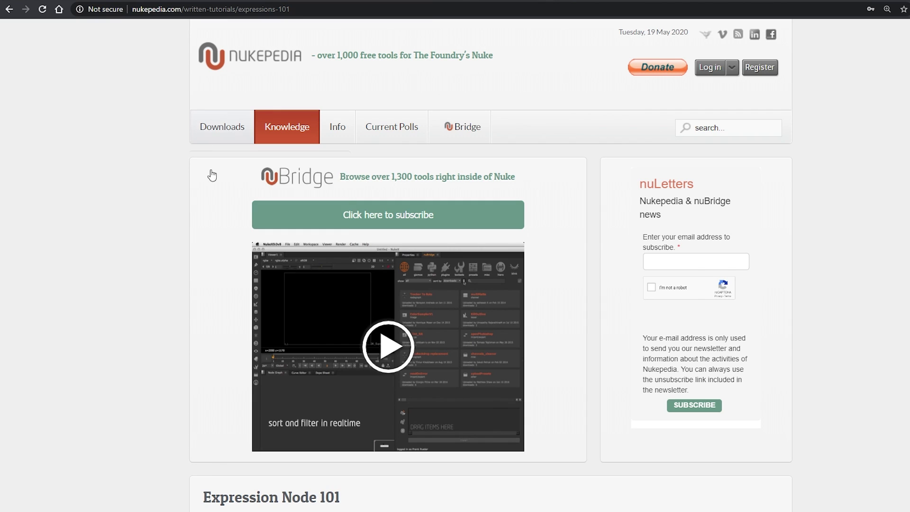
scroll(119, 341, down, 3)
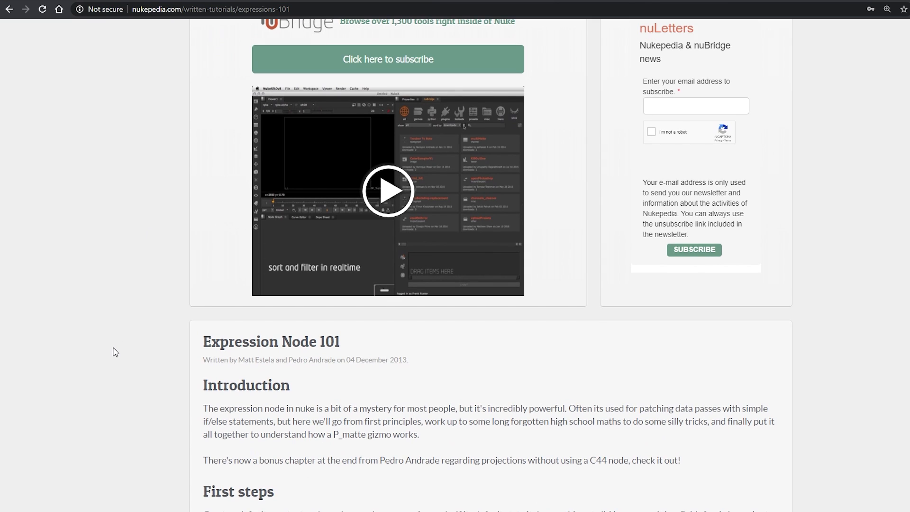
scroll(114, 351, down, 3)
scroll(114, 349, up, 6)
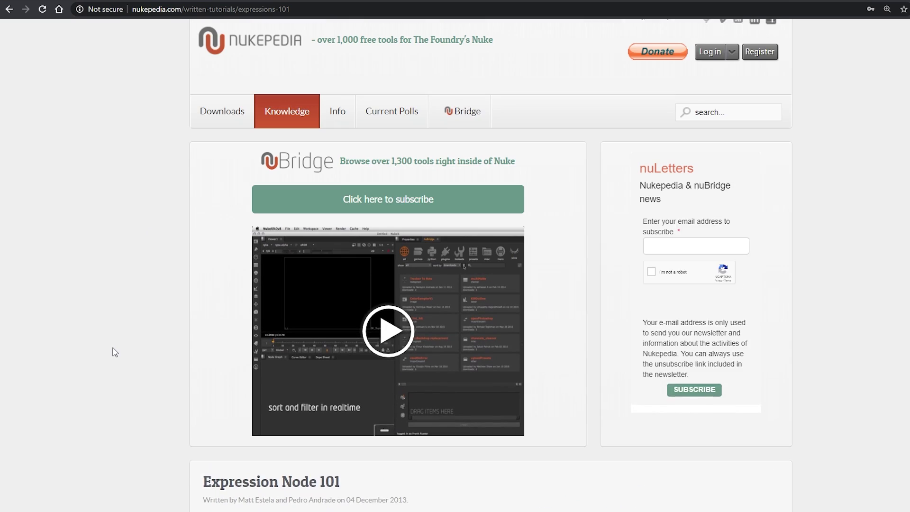
scroll(120, 340, down, 15)
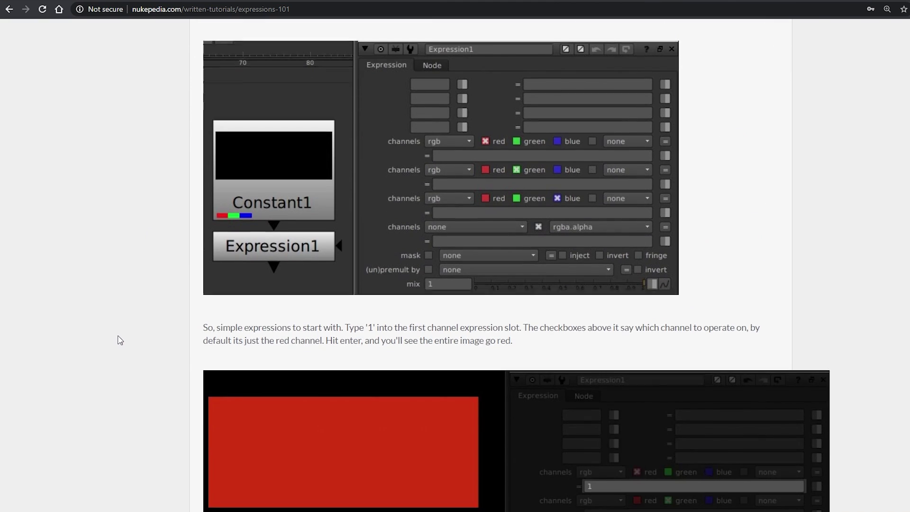
scroll(120, 340, down, 7)
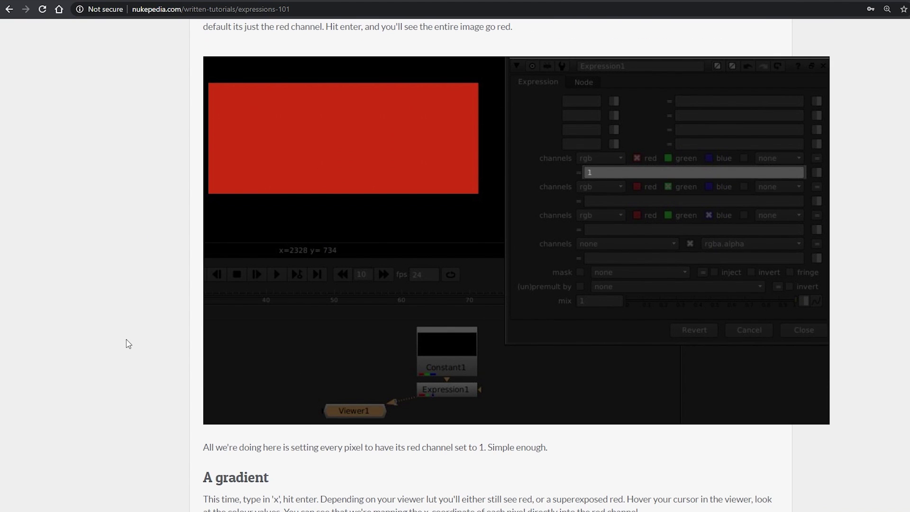